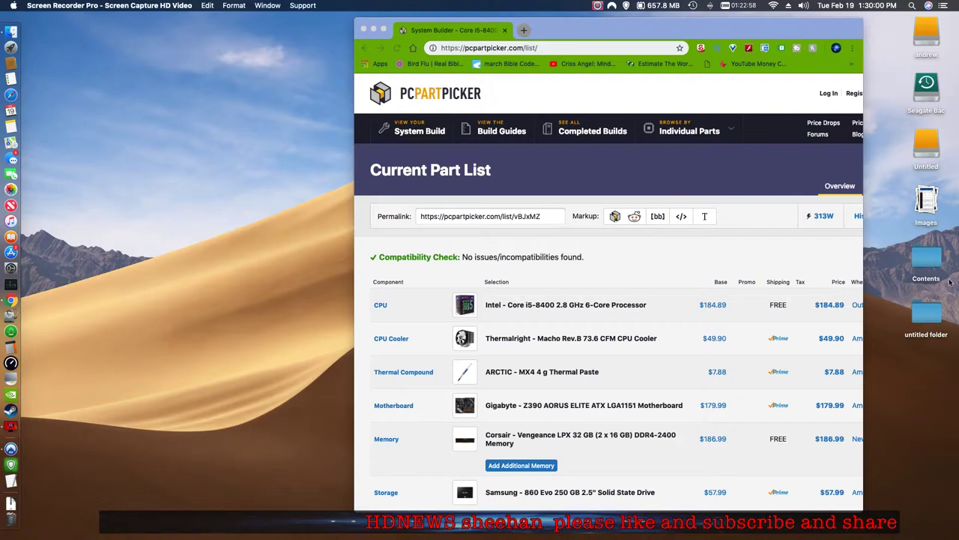
# Step: Scroll through the current part list to locate the Fan Controllers entry
pyautogui.scroll(-3, 745, 320)
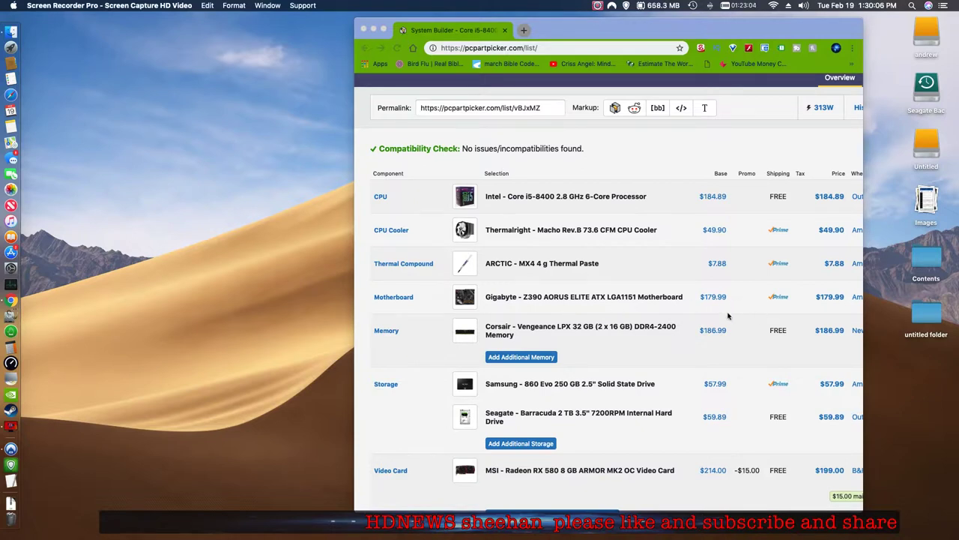
pyautogui.scroll(-5, 727, 315)
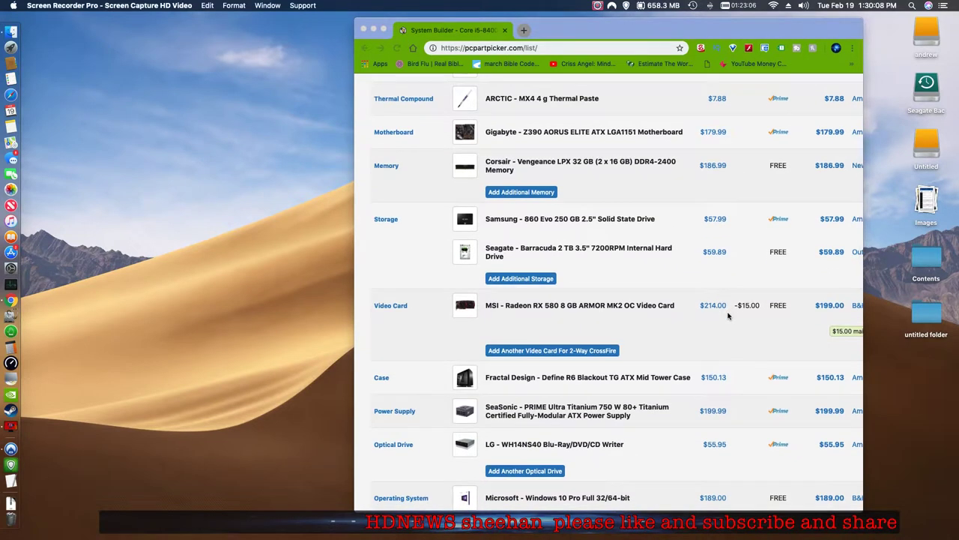
pyautogui.scroll(-3, 712, 303)
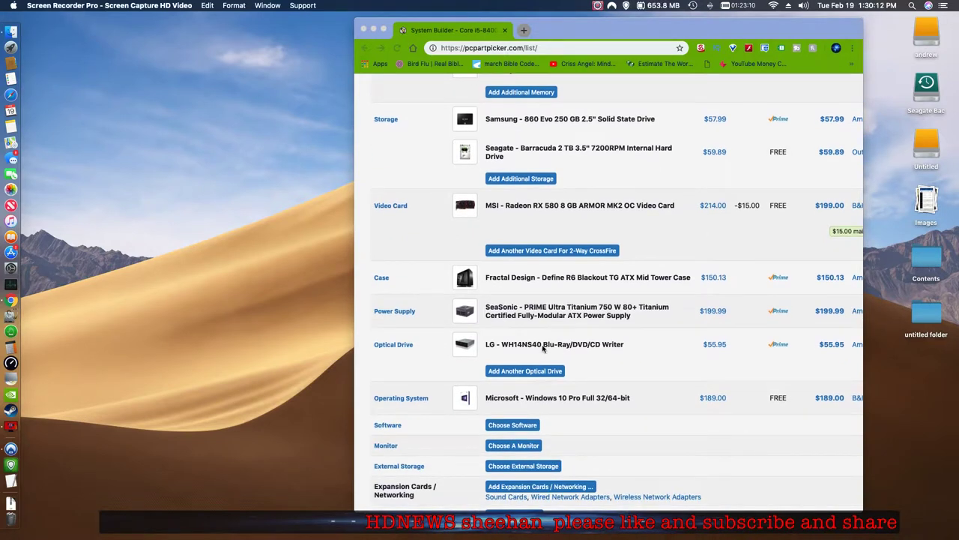
pyautogui.scroll(8, 544, 347)
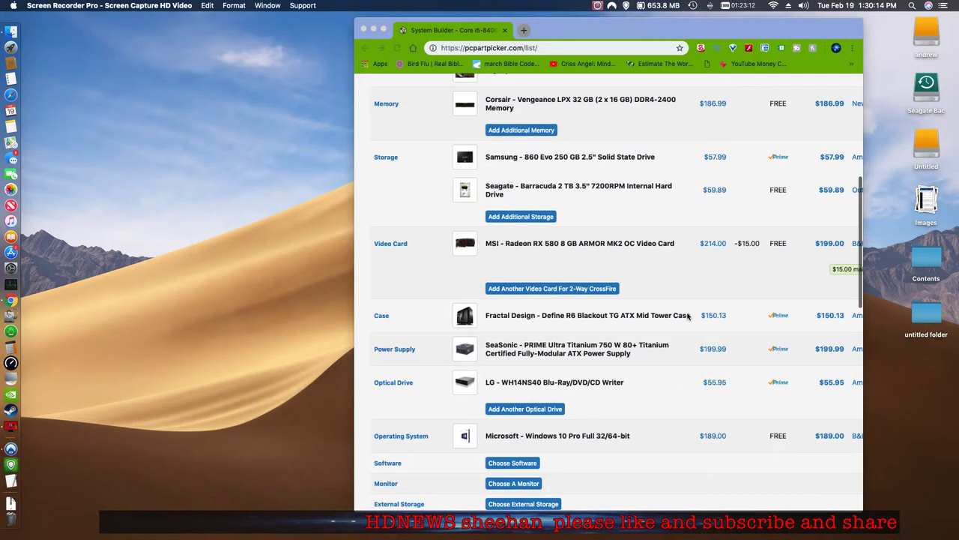
pyautogui.scroll(4, 688, 316)
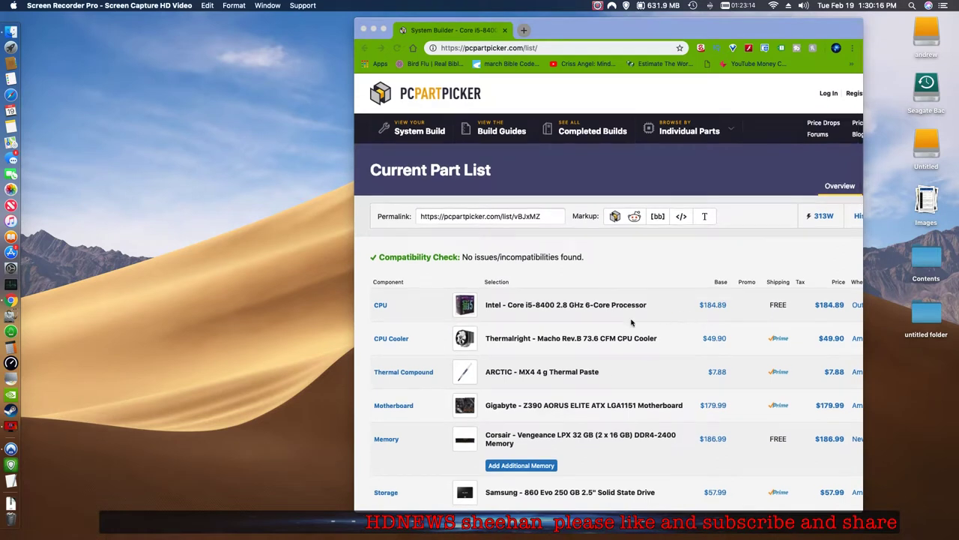
pyautogui.scroll(-14, 529, 370)
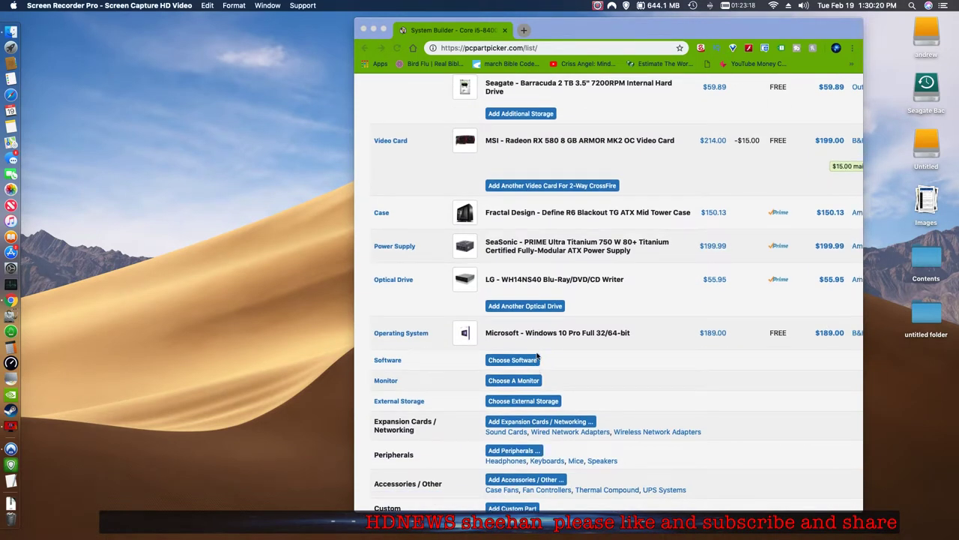
pyautogui.scroll(-3, 538, 359)
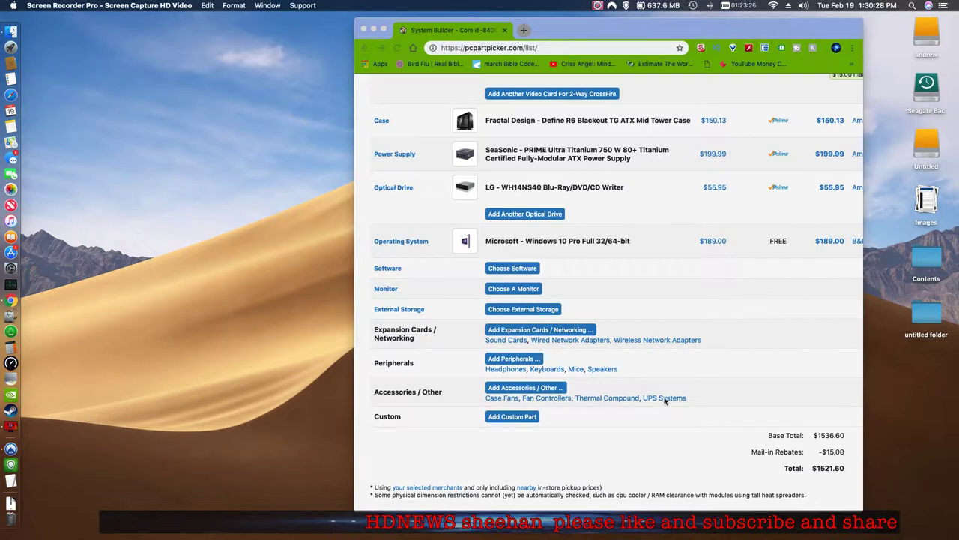
pyautogui.click(540, 399)
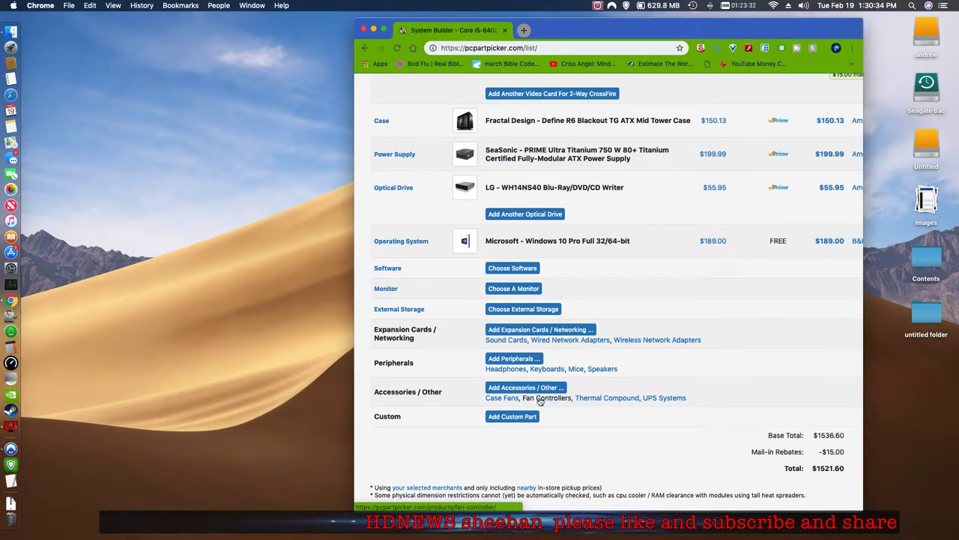
# Step: Filter fan controllers to 5-star ratings and add the Thermaltake Commander FT to the build
pyautogui.click(540, 400)
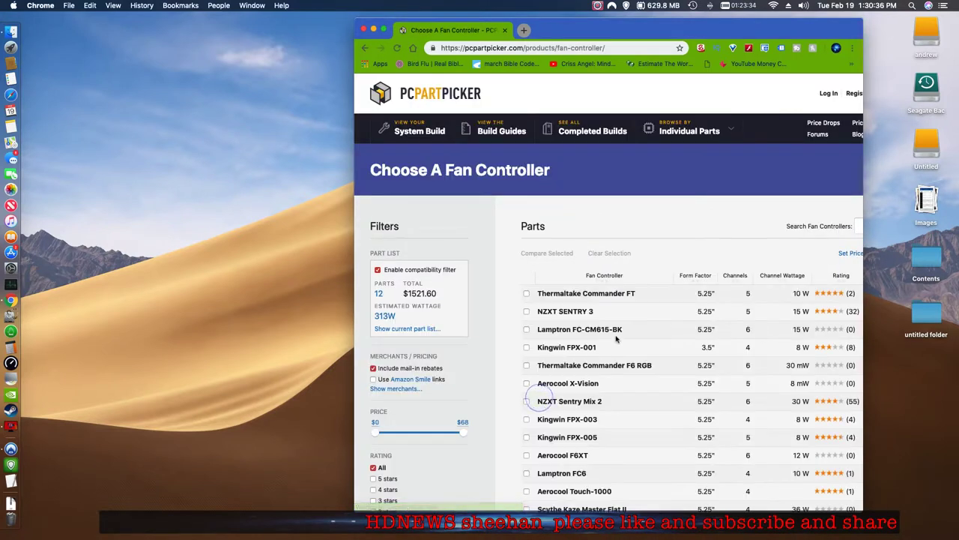
pyautogui.scroll(-5, 473, 397)
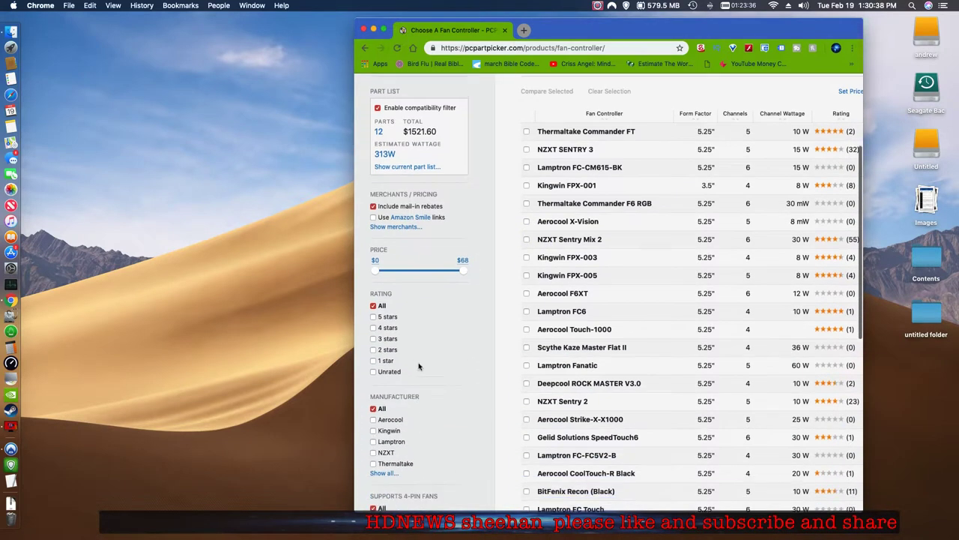
pyautogui.click(374, 317)
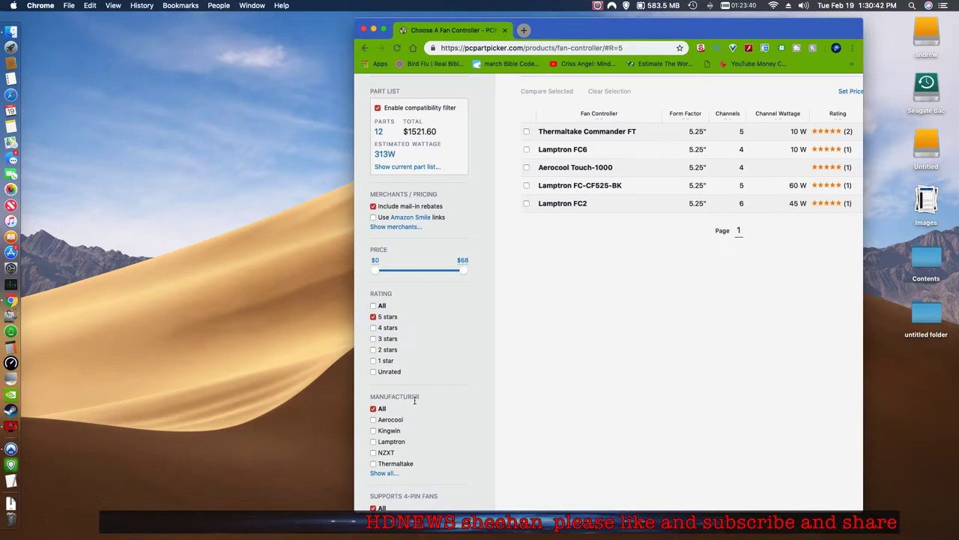
pyautogui.scroll(-5, 387, 430)
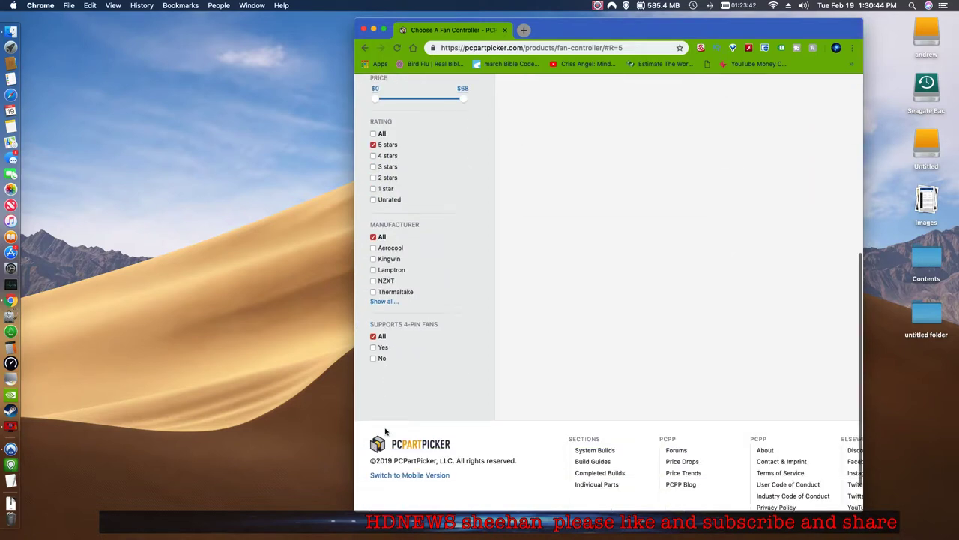
pyautogui.scroll(7, 388, 350)
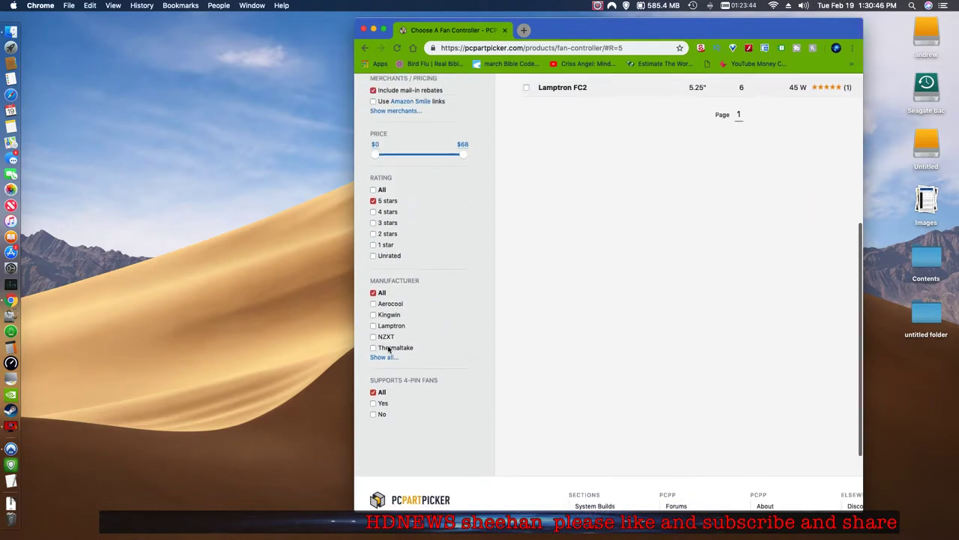
pyautogui.hscroll(5, 696, 229)
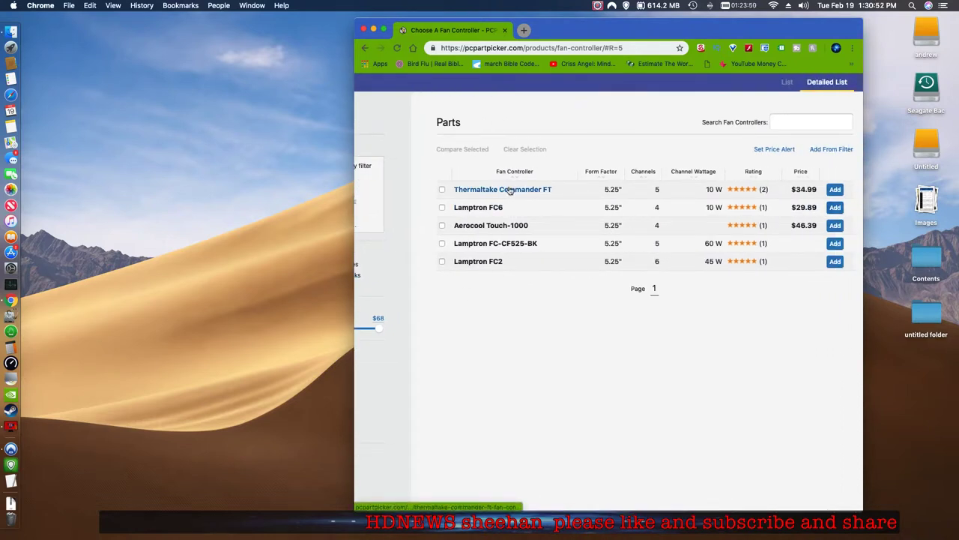
pyautogui.click(838, 190)
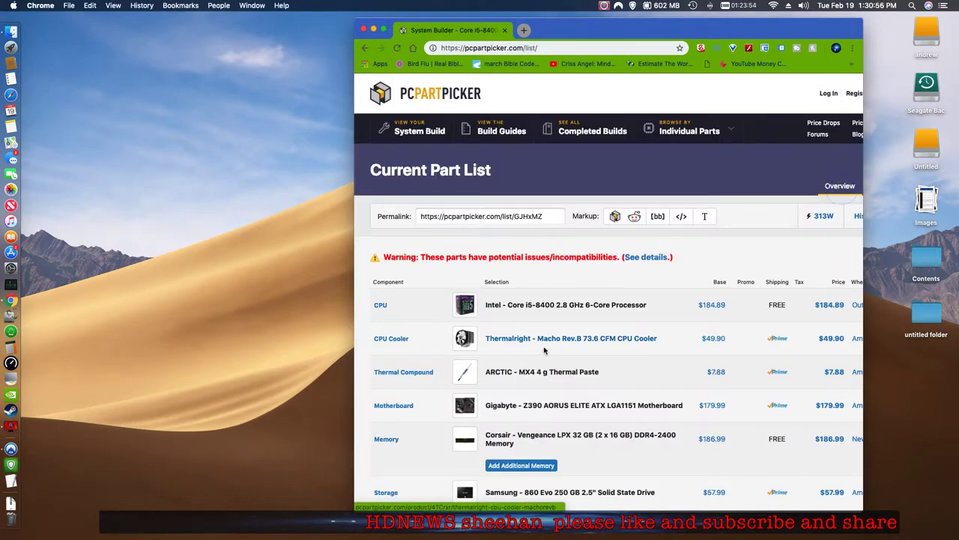
# Step: Check the external 5.25" drive bay warning, then delete the Thermaltake Commander FT row
pyautogui.scroll(-5, 546, 345)
pyautogui.scroll(-8, 546, 350)
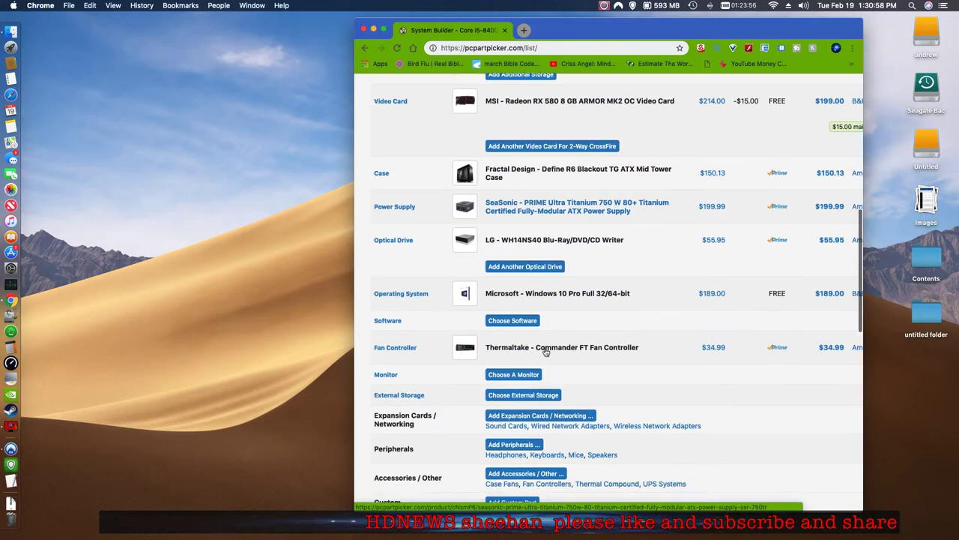
pyautogui.scroll(10, 545, 351)
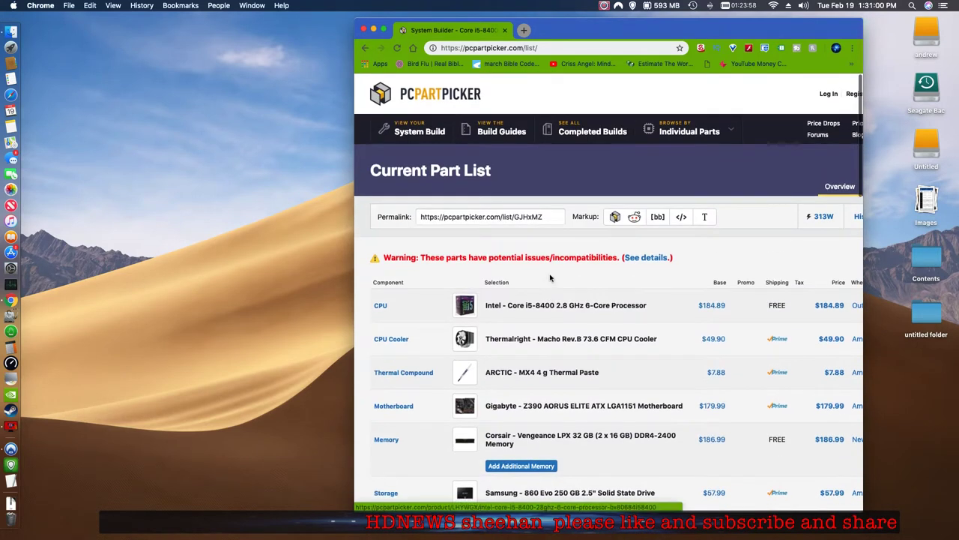
pyautogui.click(653, 256)
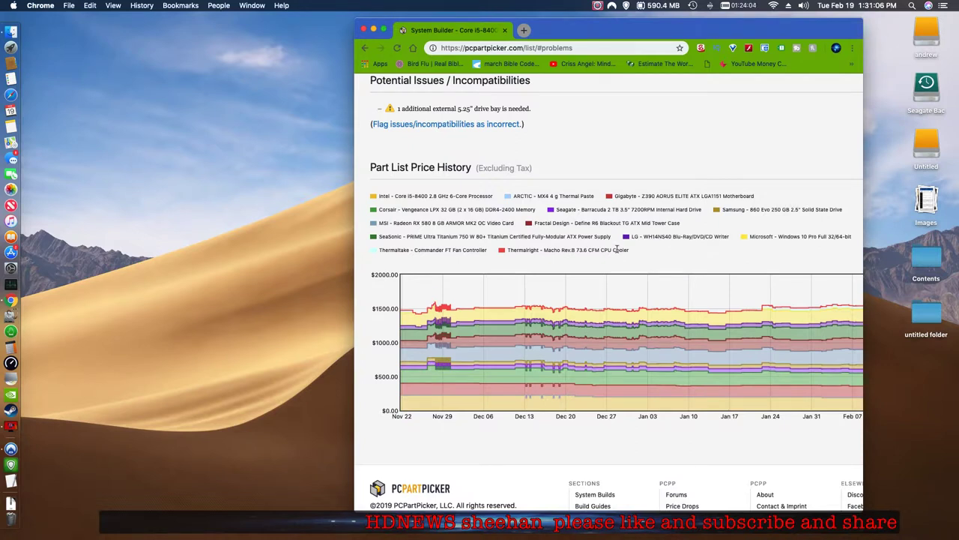
pyautogui.scroll(6, 616, 249)
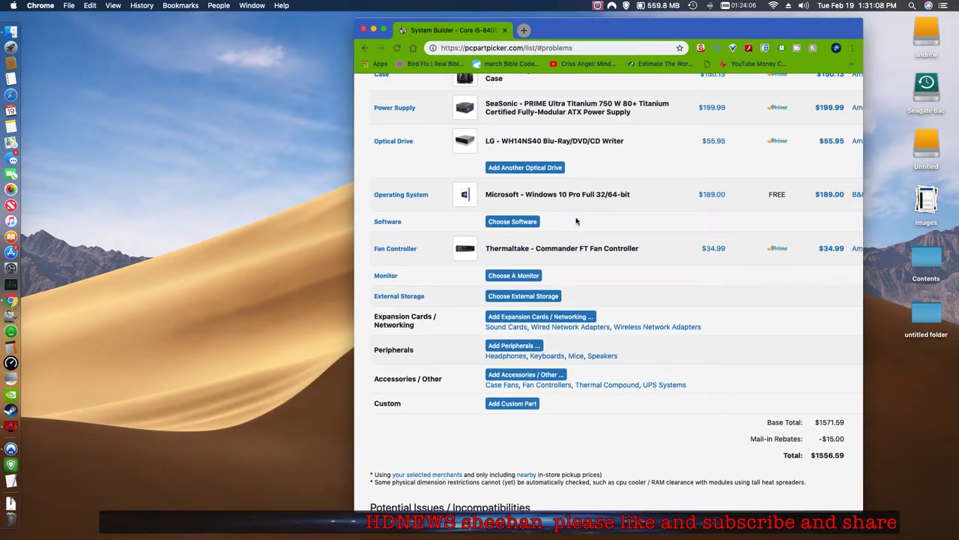
pyautogui.hscroll(3, 854, 249)
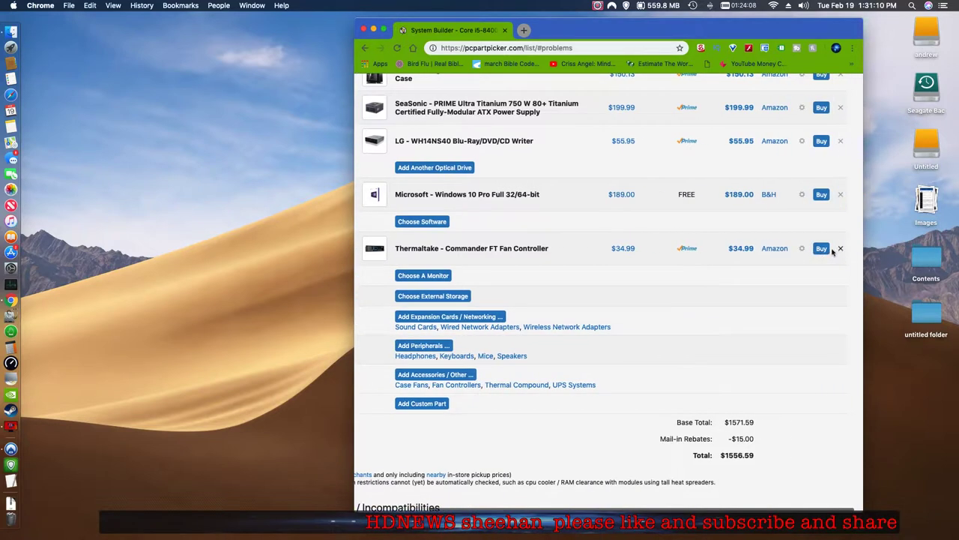
pyautogui.click(839, 249)
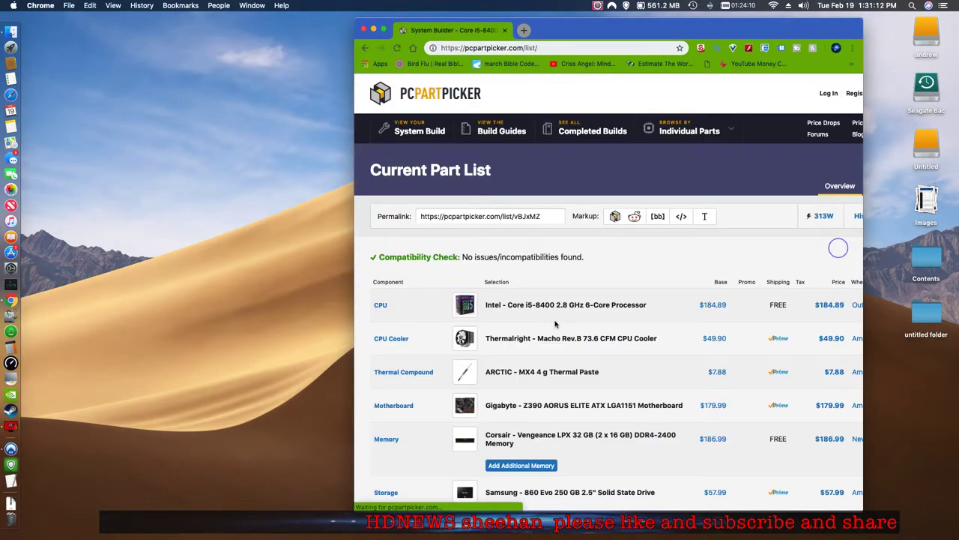
# Step: Open the Case Fans catalogue from Accessories / Other and browse its prices and ratings
pyautogui.scroll(-5, 555, 323)
pyautogui.scroll(-5, 556, 324)
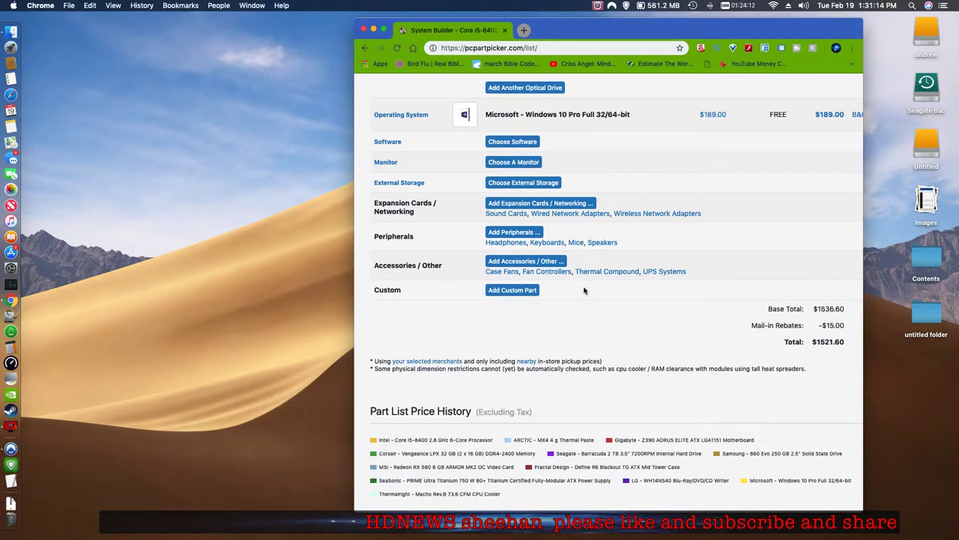
pyautogui.scroll(3, 585, 291)
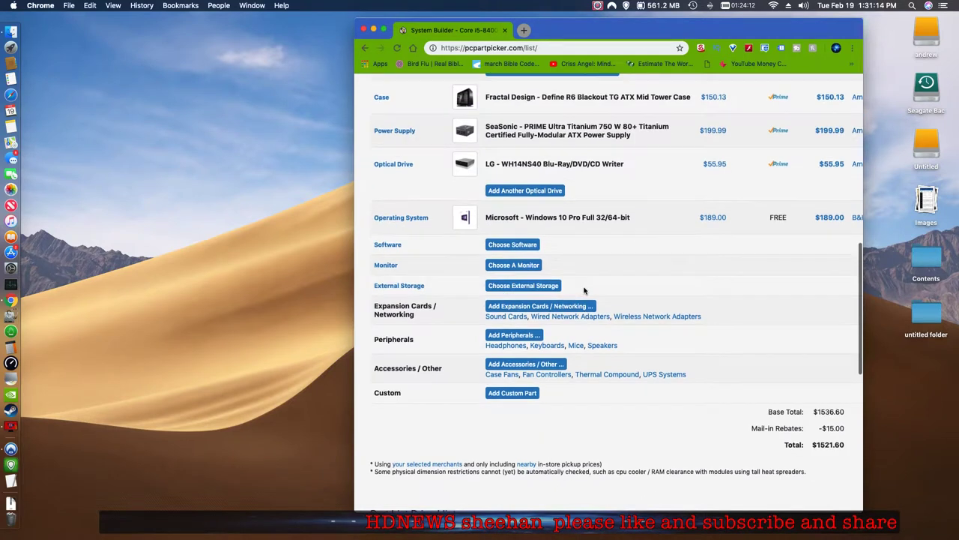
pyautogui.click(502, 373)
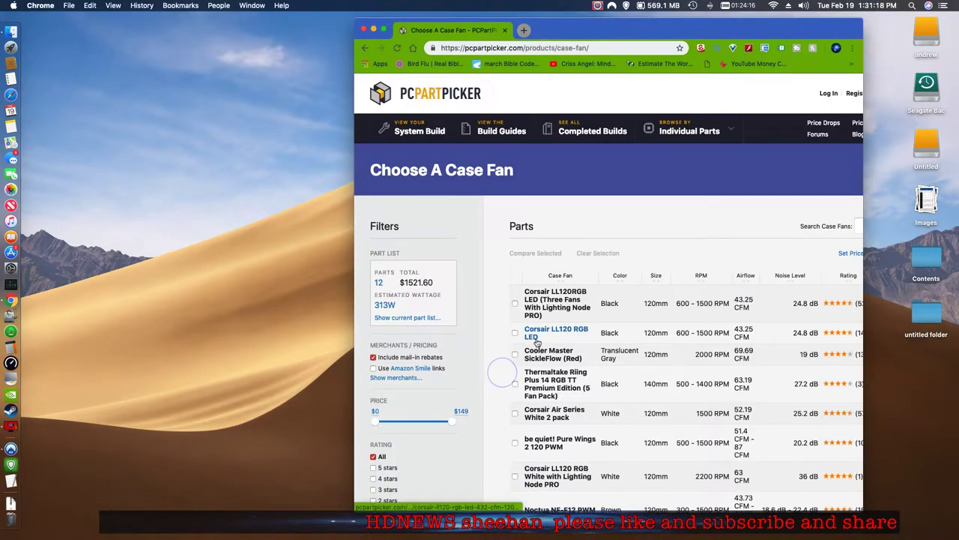
pyautogui.scroll(-4, 537, 341)
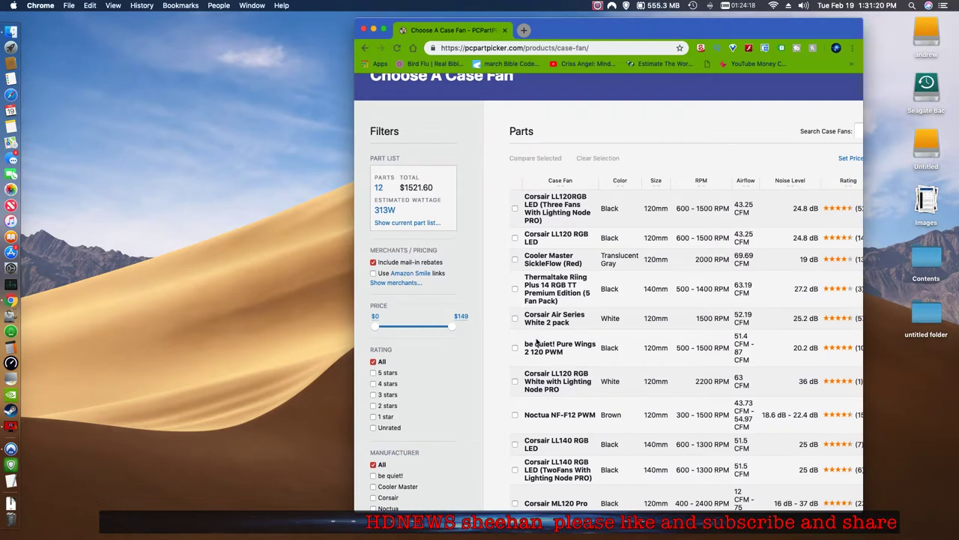
pyautogui.hscroll(3, 537, 341)
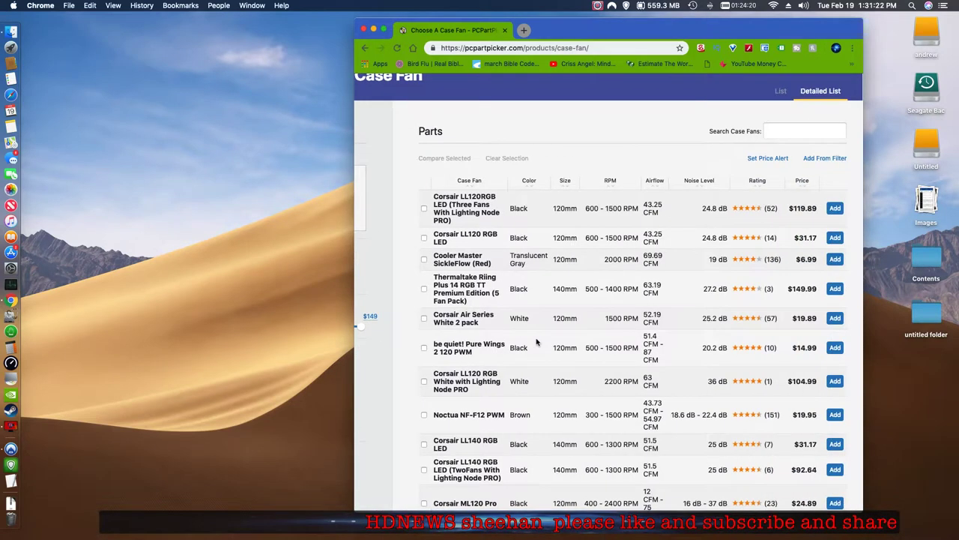
# Step: Return to the Current Part List via System Build and scroll down to the $1521.60 total
pyautogui.scroll(4, 595, 302)
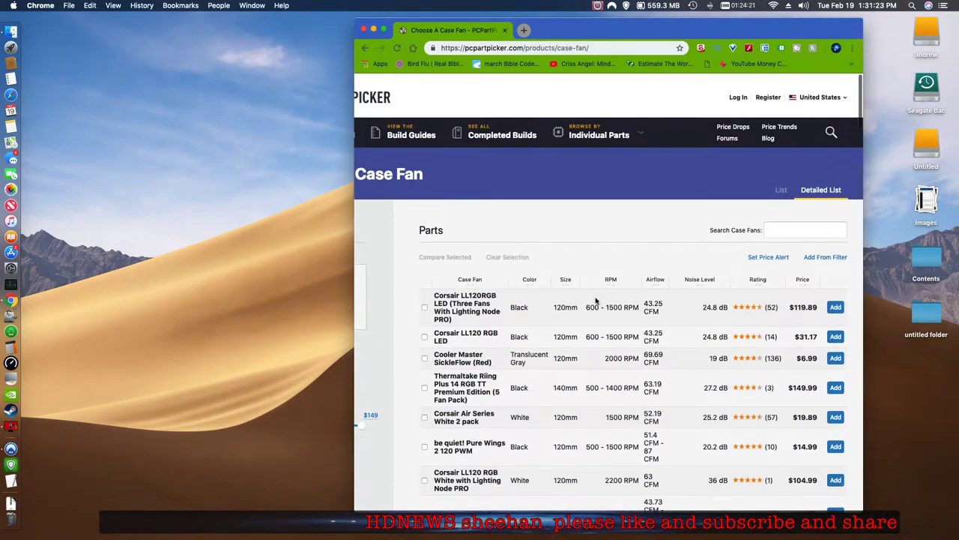
pyautogui.hscroll(-3, 595, 302)
pyautogui.click(420, 130)
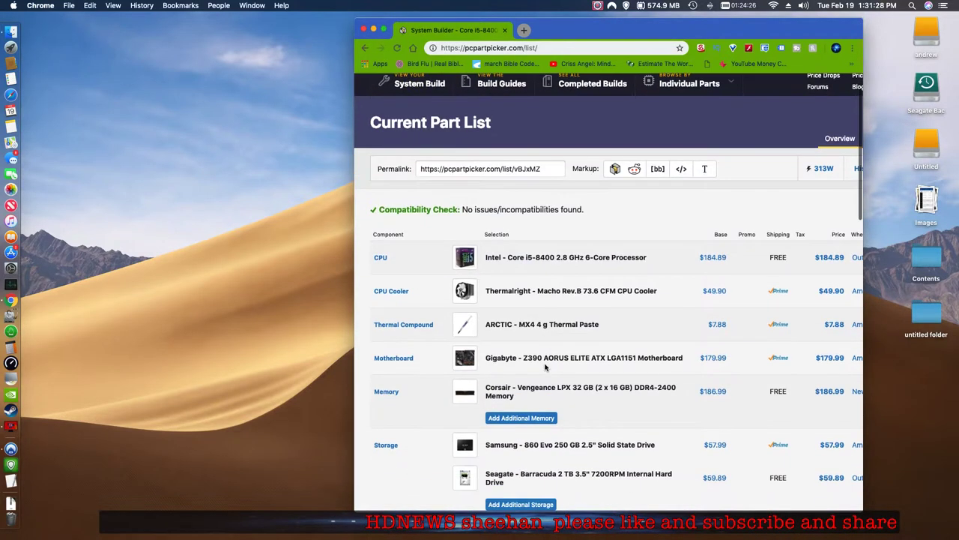
pyautogui.scroll(-4, 546, 367)
pyautogui.scroll(-3, 545, 367)
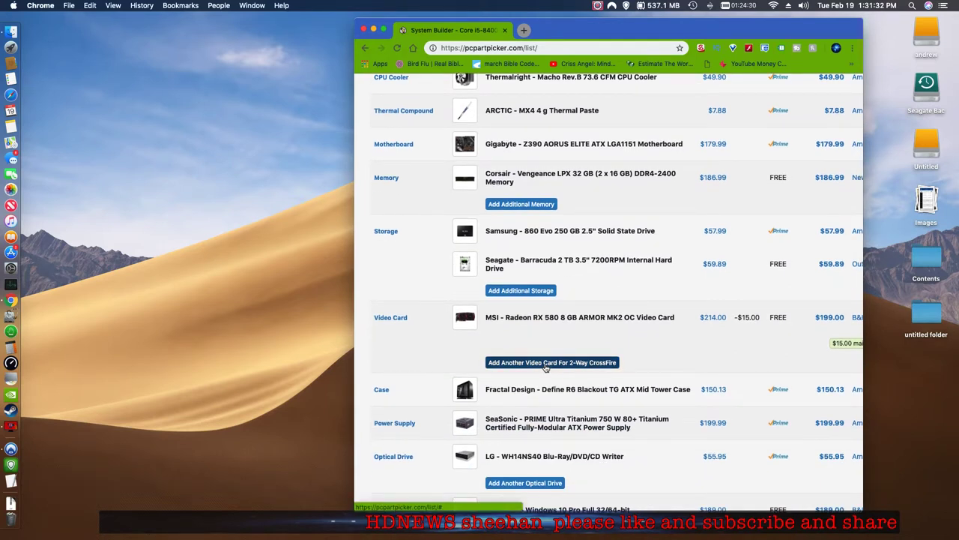
pyautogui.scroll(7, 546, 367)
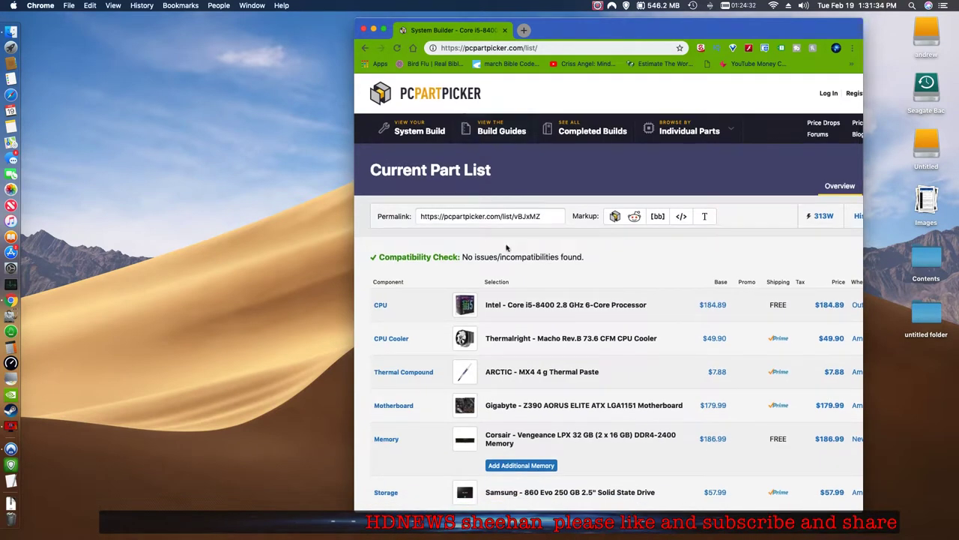
pyautogui.scroll(-18, 507, 247)
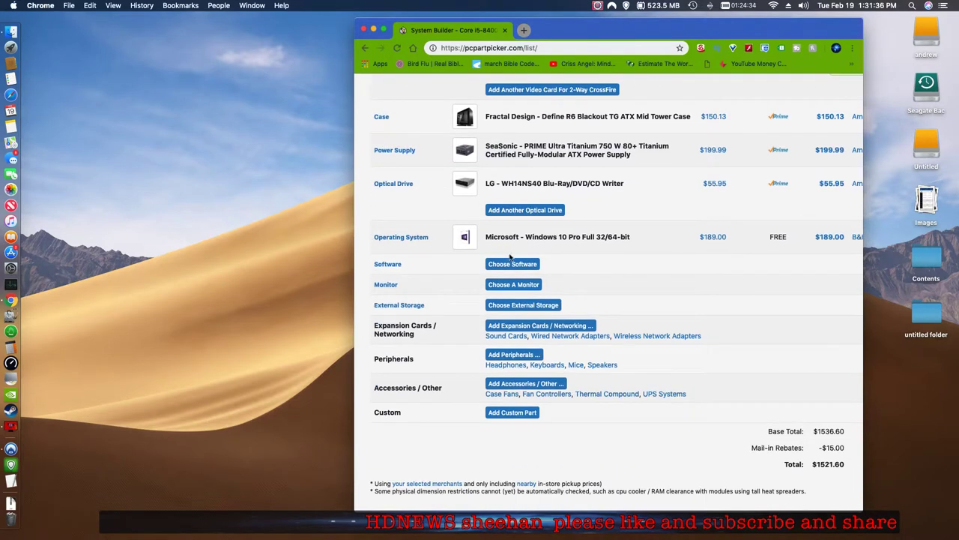
# Step: Reopen the case fan catalogue, scroll down to the Corsair HD120 RGB, and add it
pyautogui.click(501, 395)
pyautogui.scroll(-5, 500, 393)
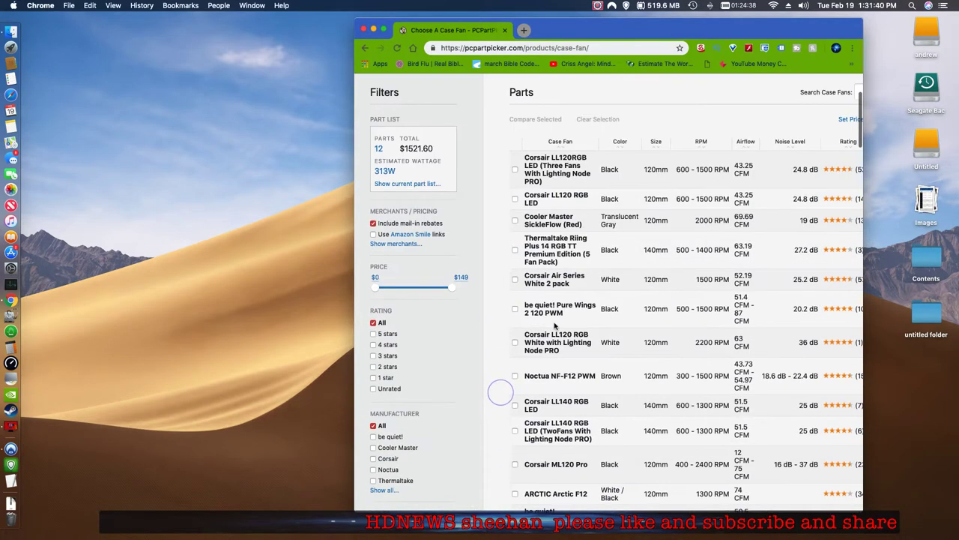
pyautogui.hscroll(3, 554, 325)
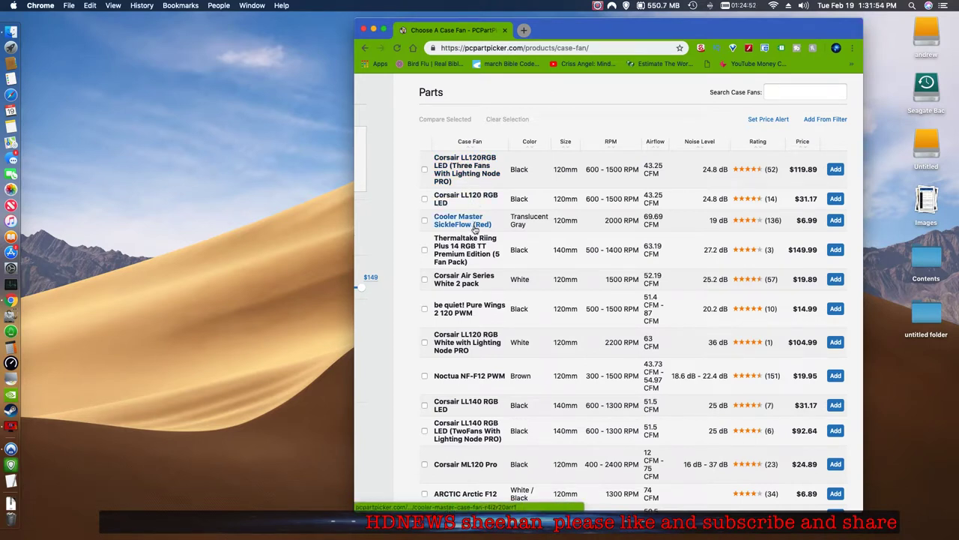
pyautogui.scroll(-3, 475, 229)
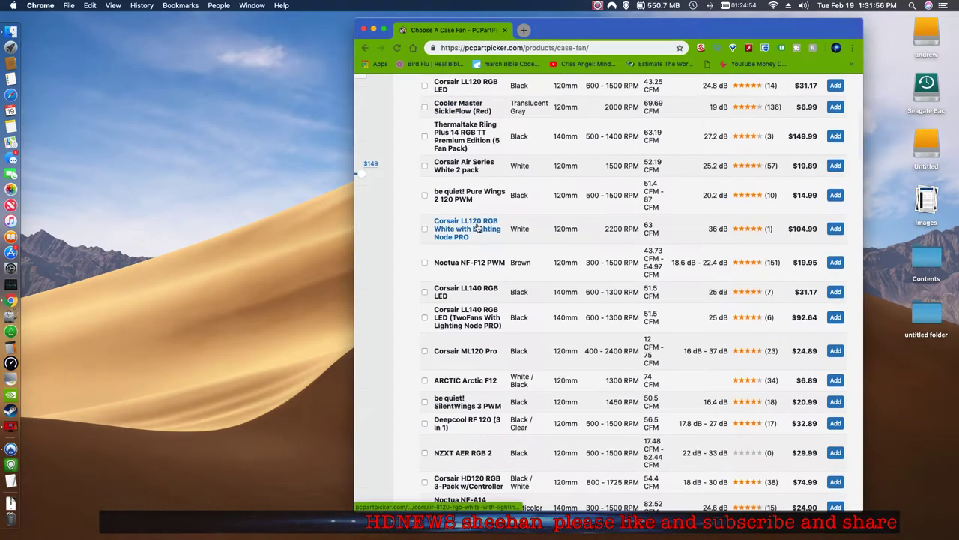
pyautogui.scroll(-4, 478, 227)
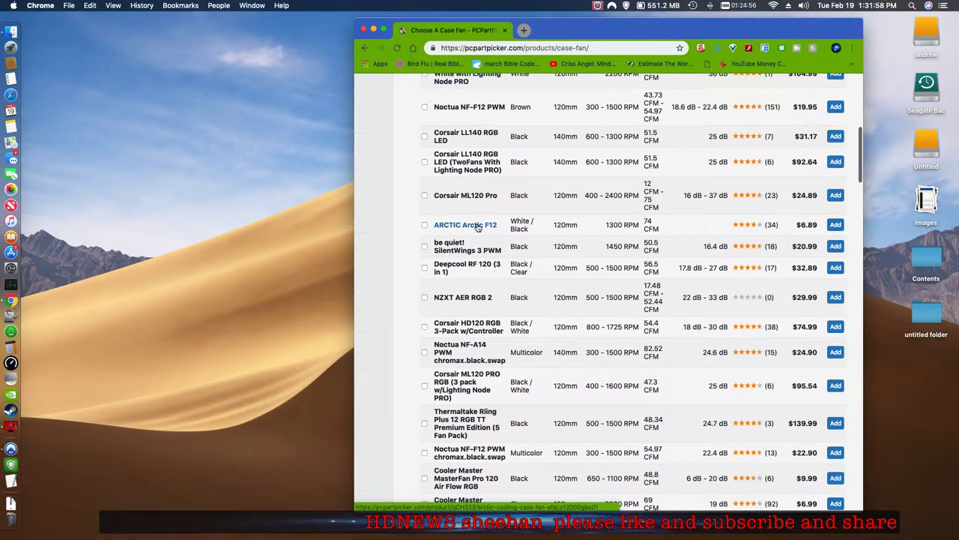
pyautogui.scroll(-7, 477, 227)
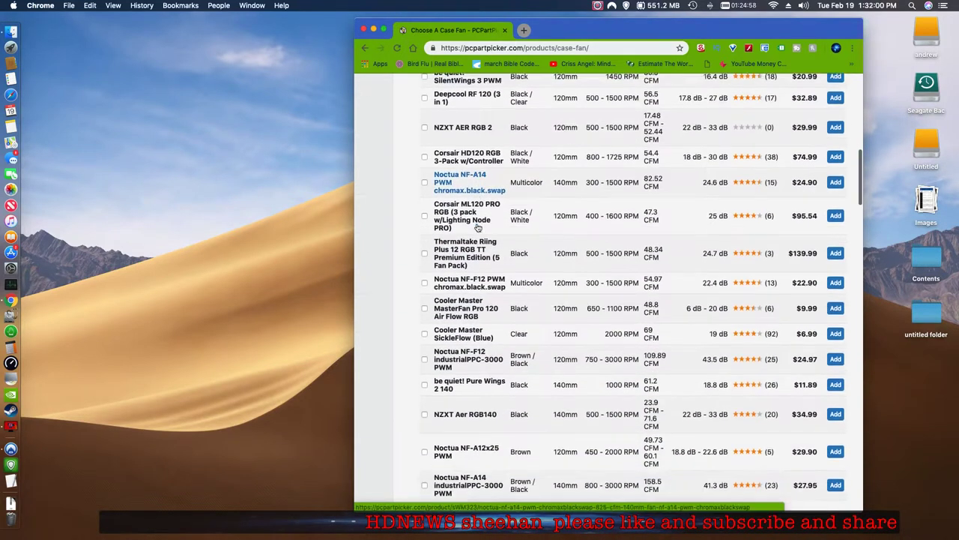
pyautogui.scroll(-5, 478, 227)
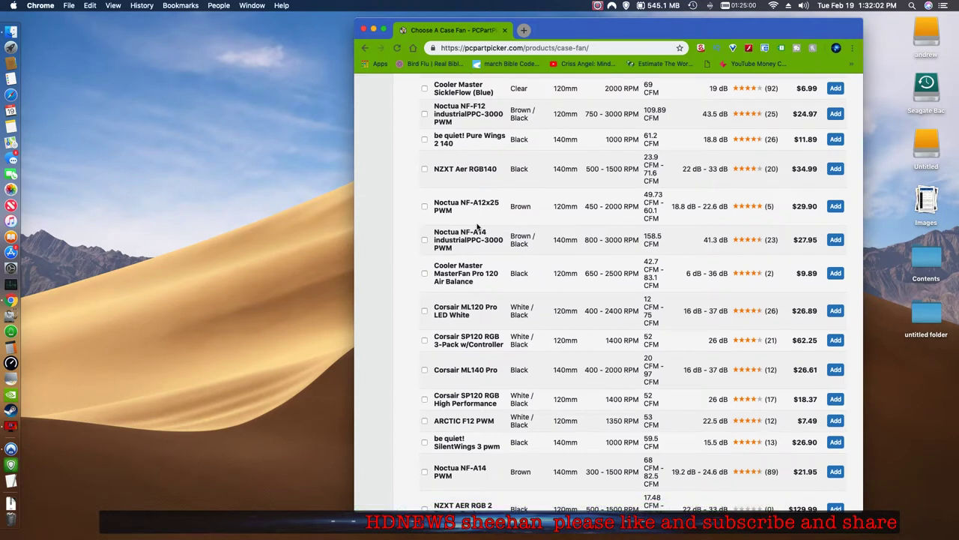
pyautogui.scroll(-5, 478, 227)
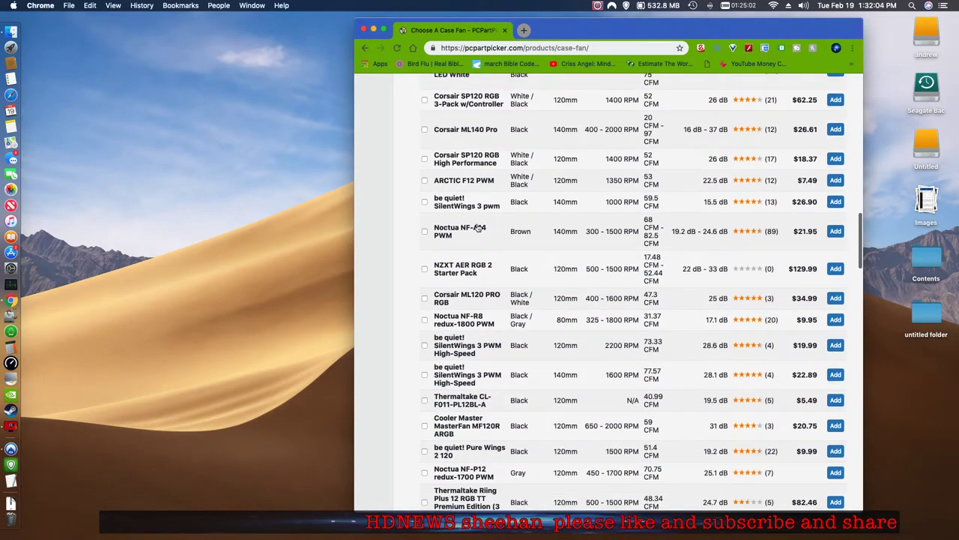
pyautogui.scroll(-5, 477, 227)
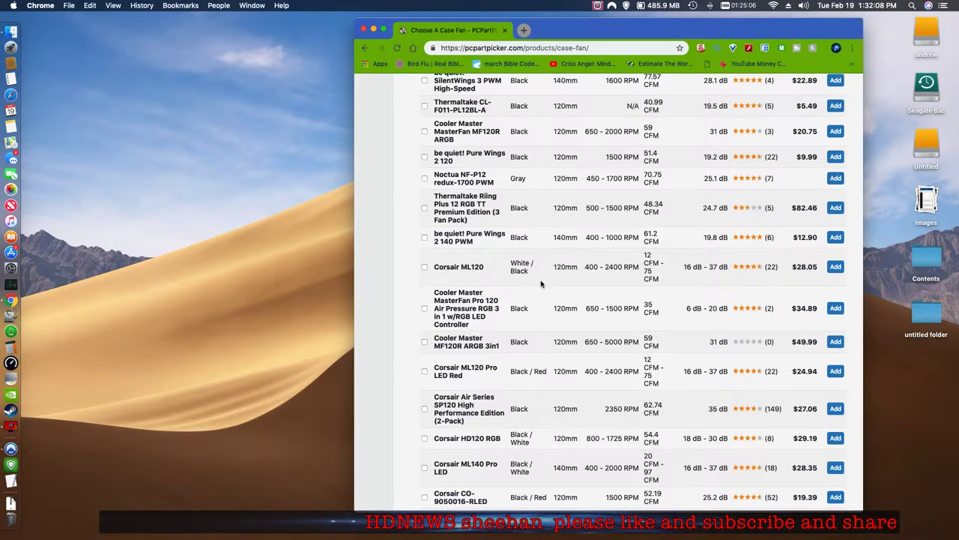
pyautogui.scroll(-2, 545, 276)
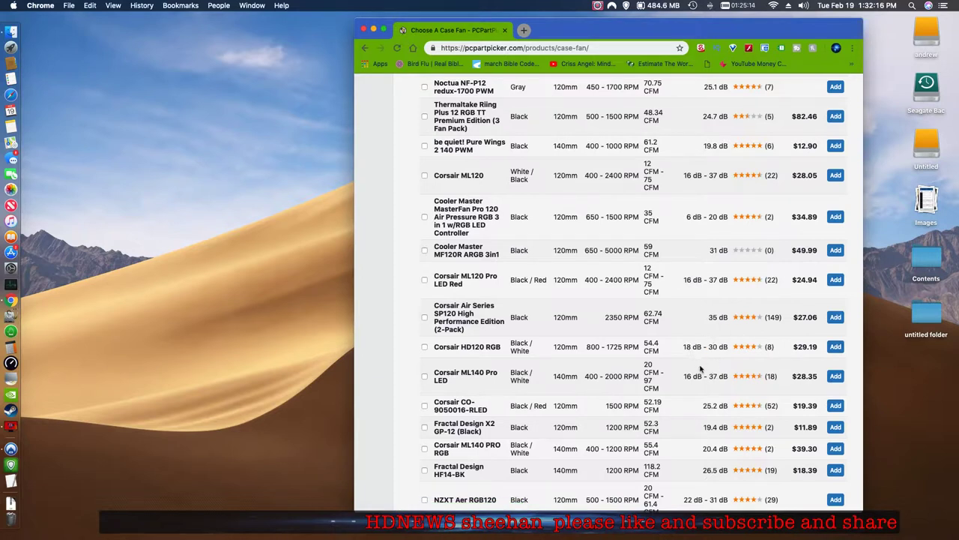
pyautogui.click(835, 347)
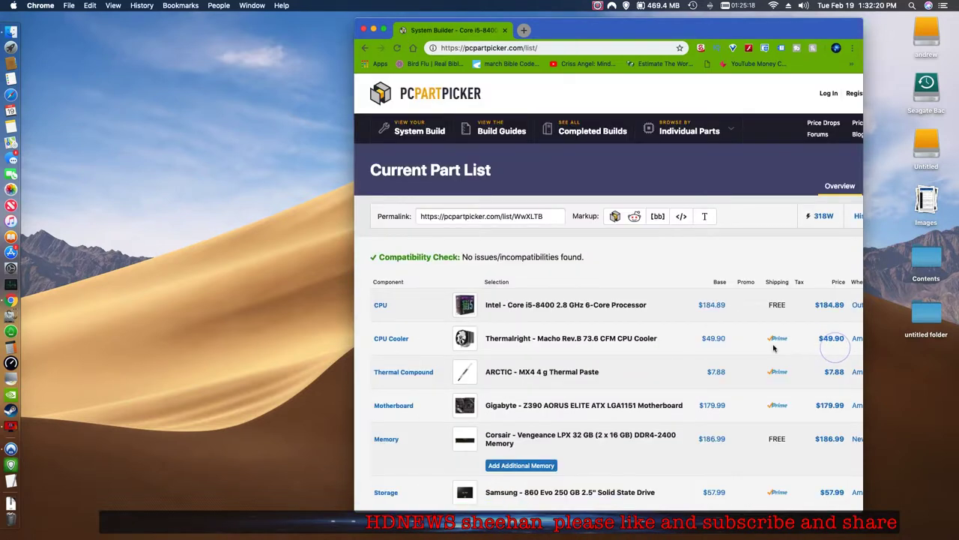
# Step: Scroll the part list to confirm the Corsair fan row and the $1550.79 total after $15 rebate
pyautogui.scroll(-5, 825, 349)
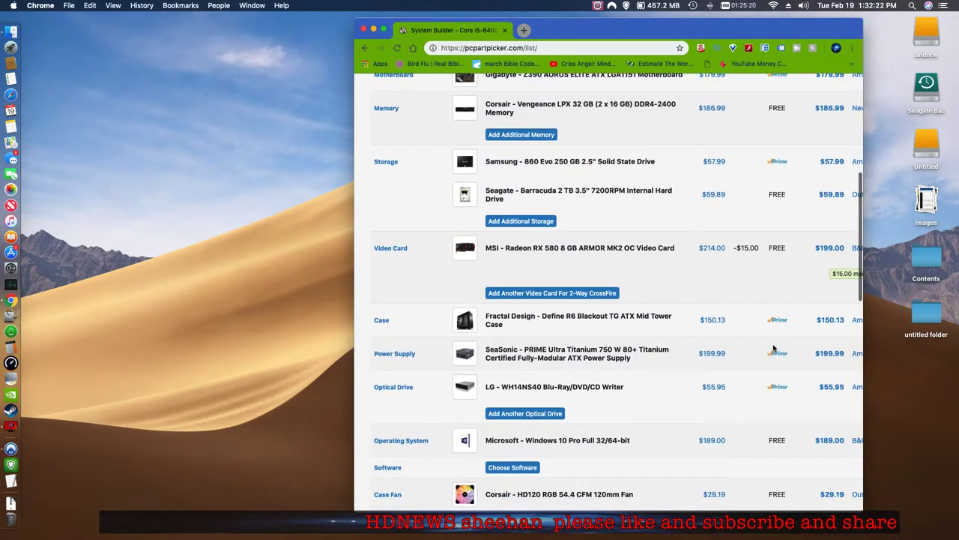
pyautogui.scroll(-1, 775, 348)
pyautogui.scroll(-2, 774, 348)
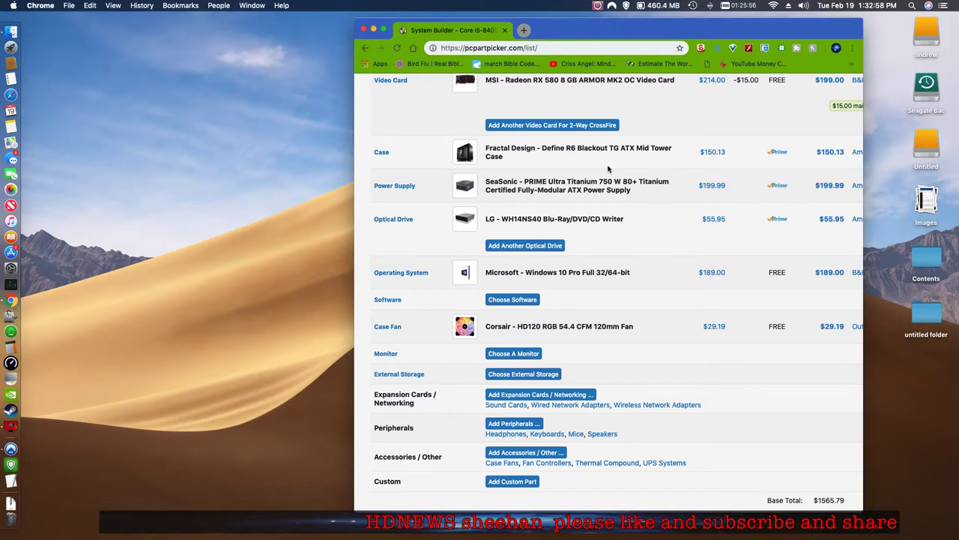
pyautogui.scroll(-5, 639, 240)
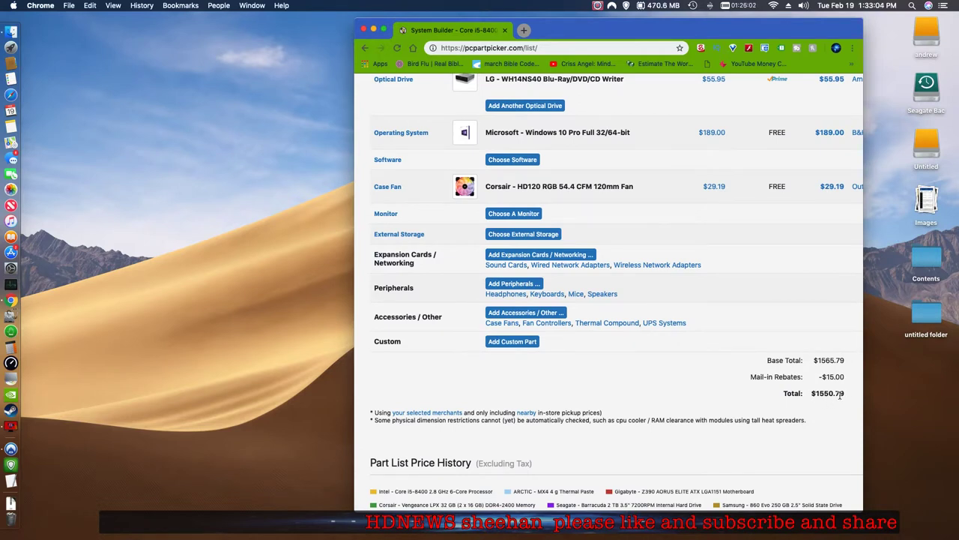
pyautogui.scroll(-5, 783, 405)
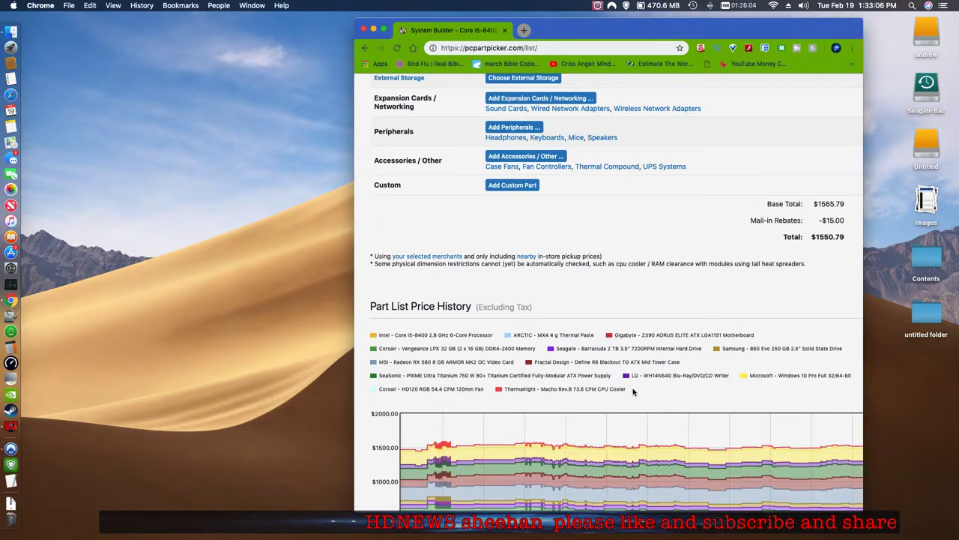
pyautogui.scroll(-6, 633, 392)
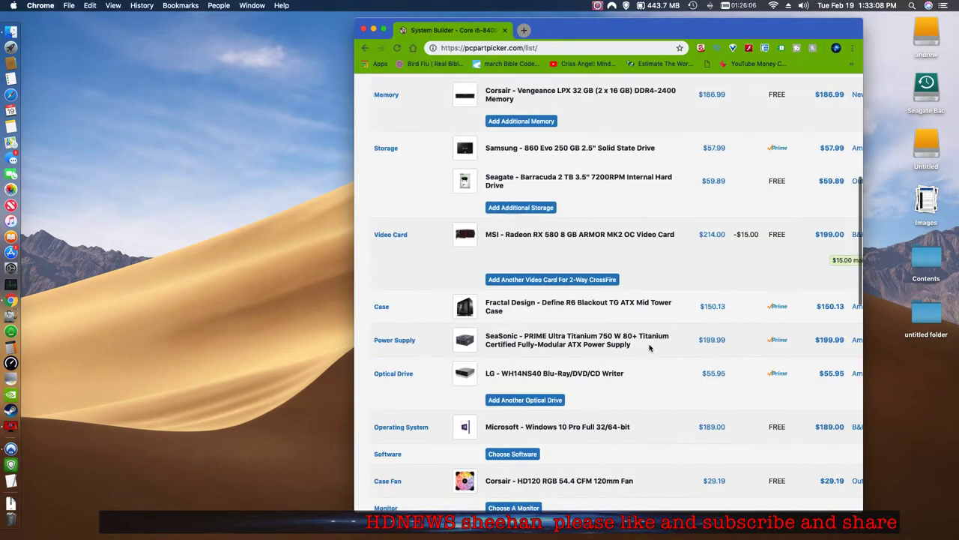
pyautogui.scroll(10, 650, 347)
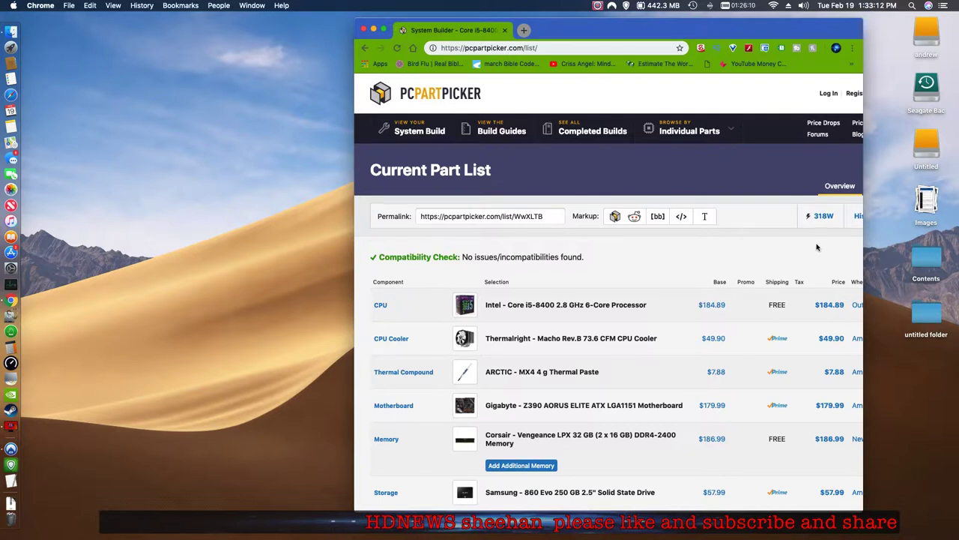
pyautogui.hscroll(3, 820, 240)
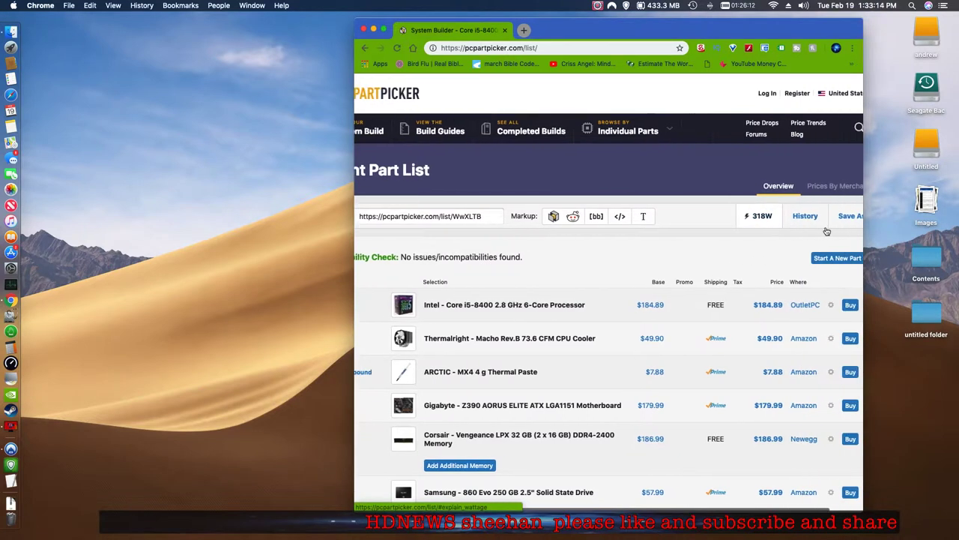
pyautogui.hscroll(1, 827, 231)
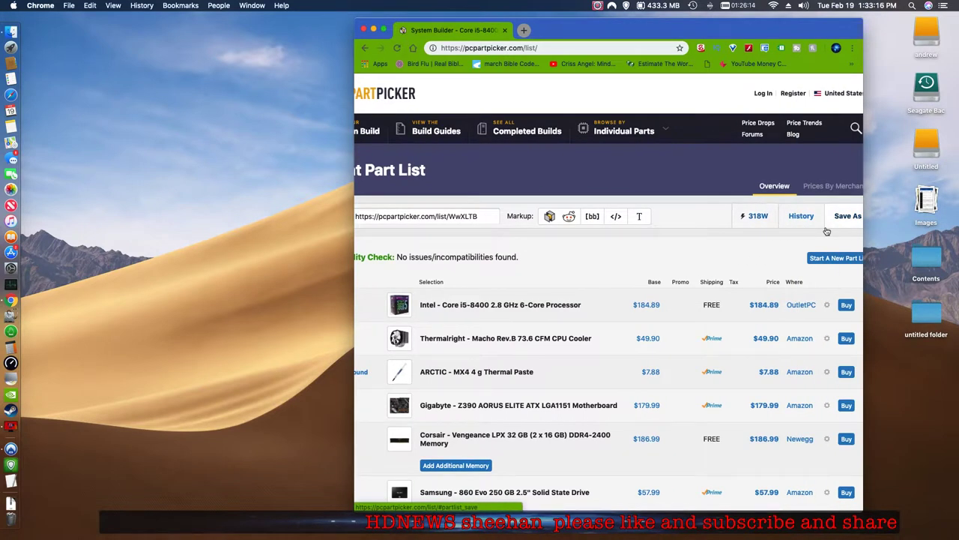
pyautogui.scroll(-10, 827, 232)
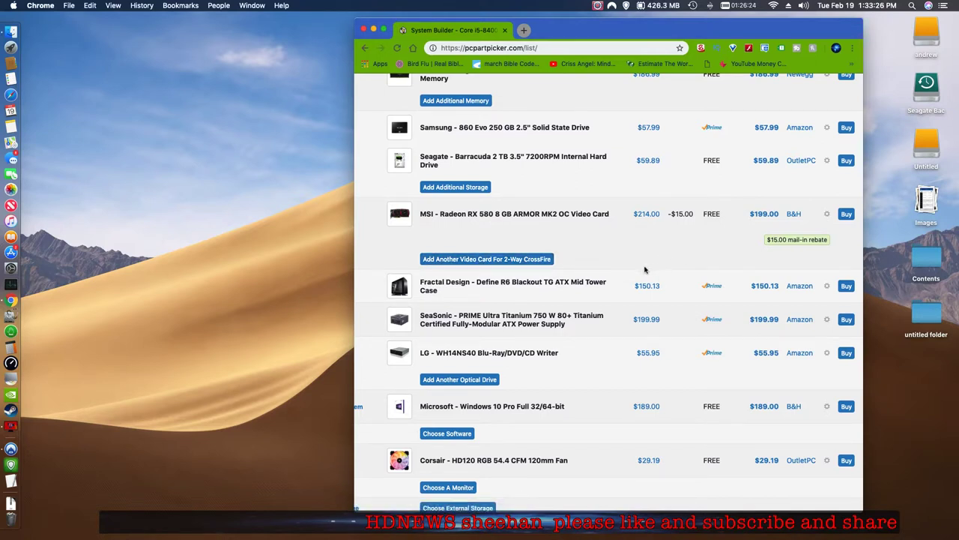
pyautogui.scroll(-4, 565, 318)
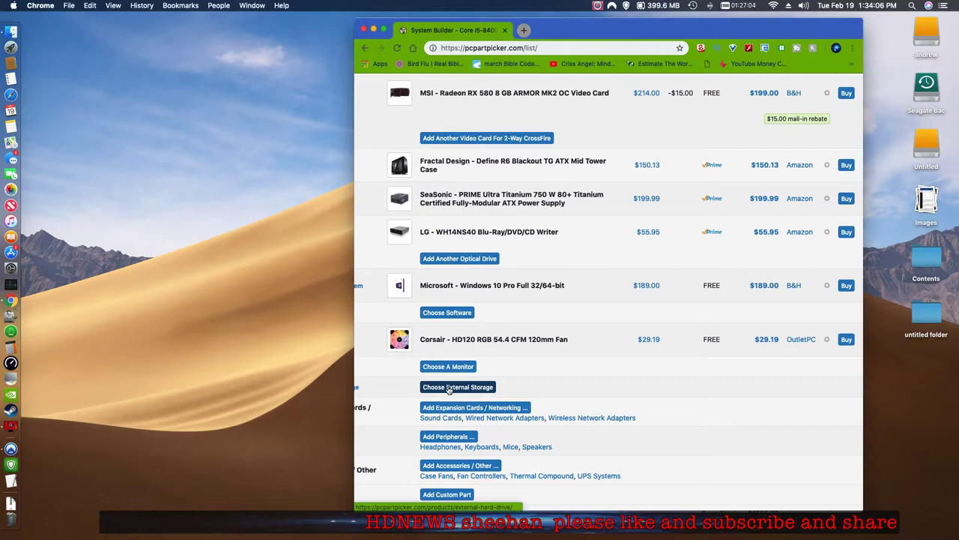
# Step: Open Choose External Storage and browse its filters, capacities, price per GB and prices
pyautogui.click(459, 387)
pyautogui.click(459, 388)
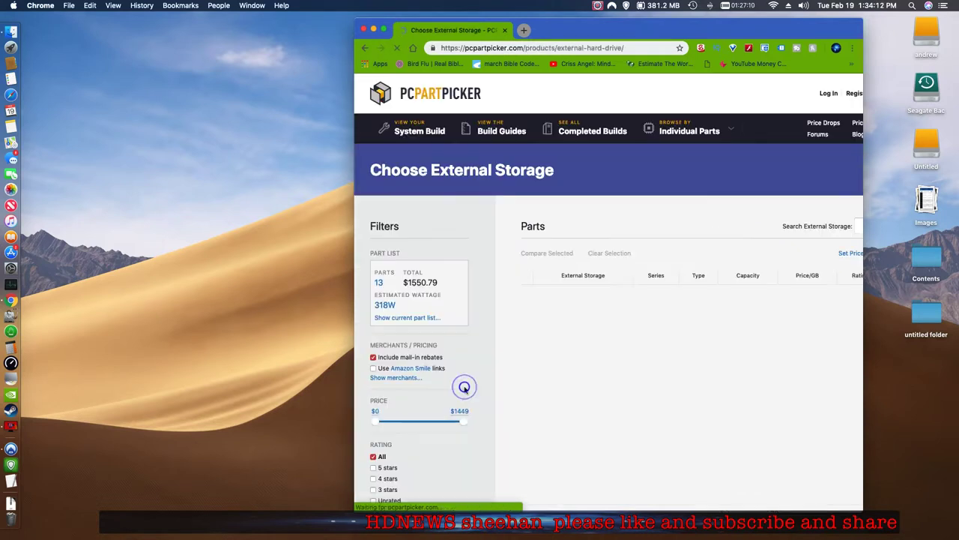
pyautogui.scroll(-10, 410, 423)
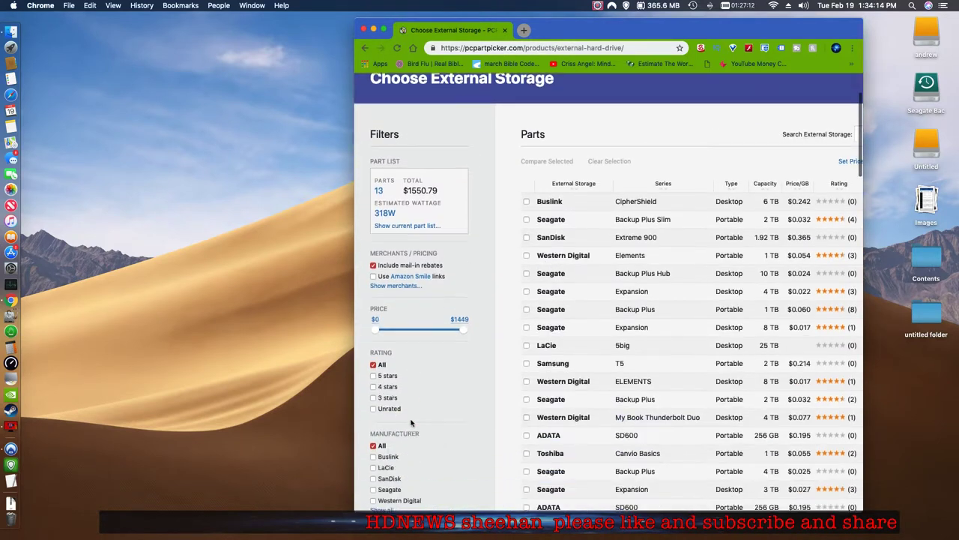
pyautogui.scroll(-5, 410, 424)
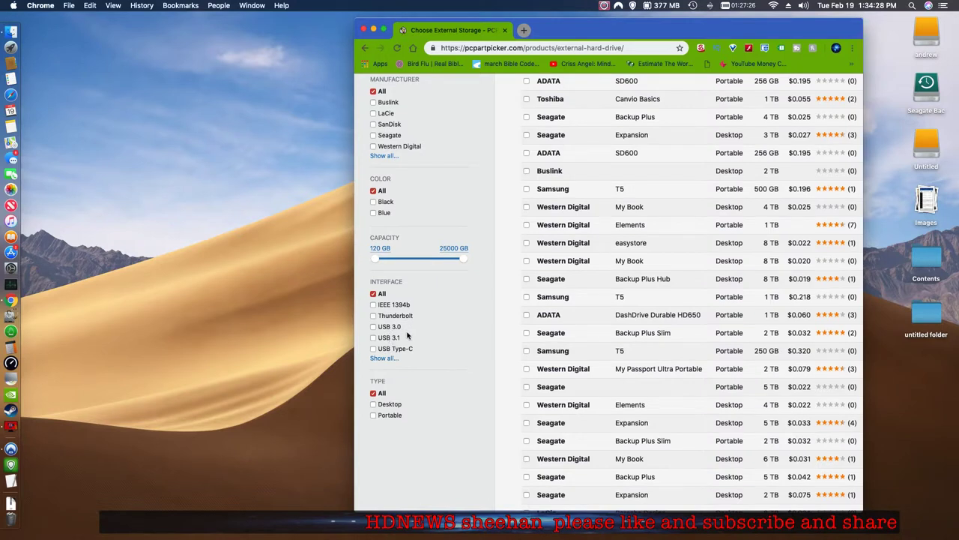
pyautogui.scroll(8, 447, 372)
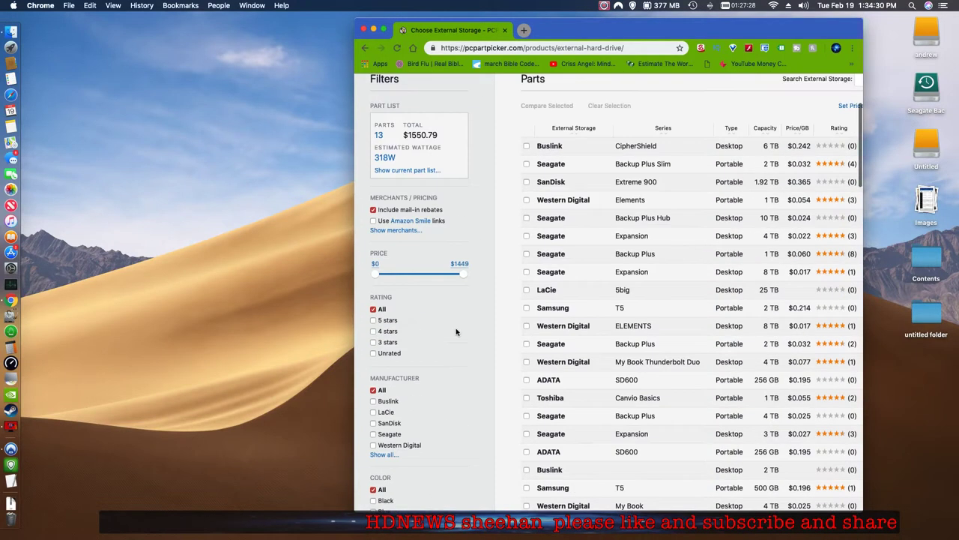
pyautogui.scroll(3, 635, 304)
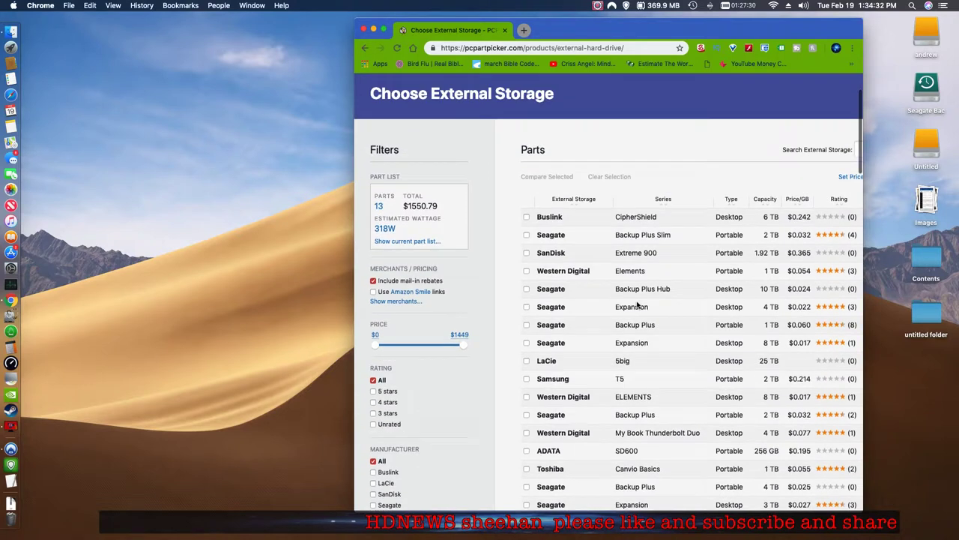
pyautogui.hscroll(5, 636, 300)
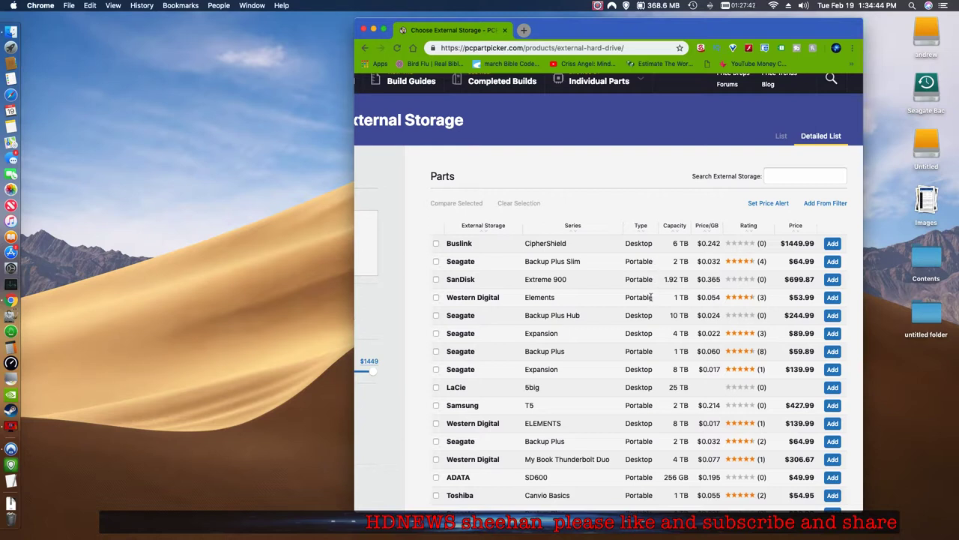
pyautogui.scroll(-8, 569, 221)
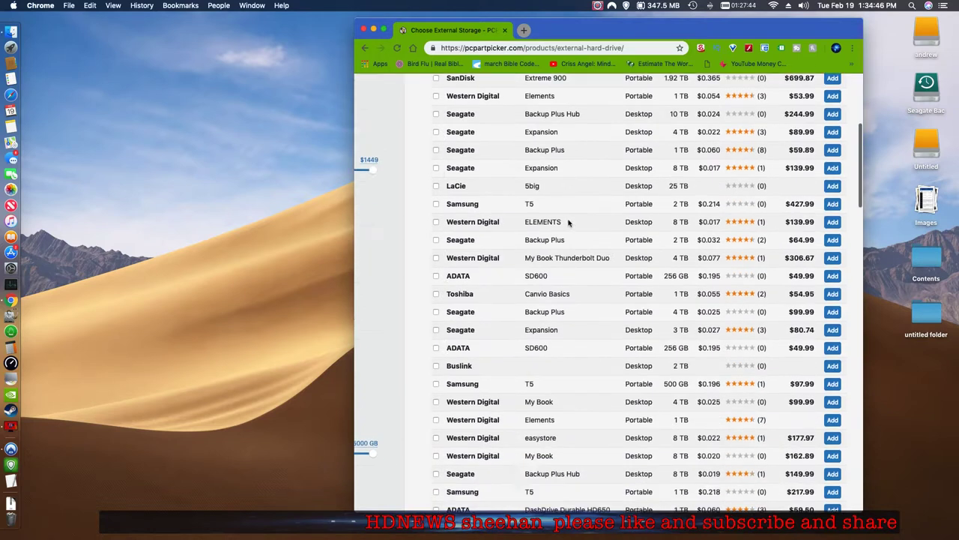
pyautogui.scroll(-4, 569, 222)
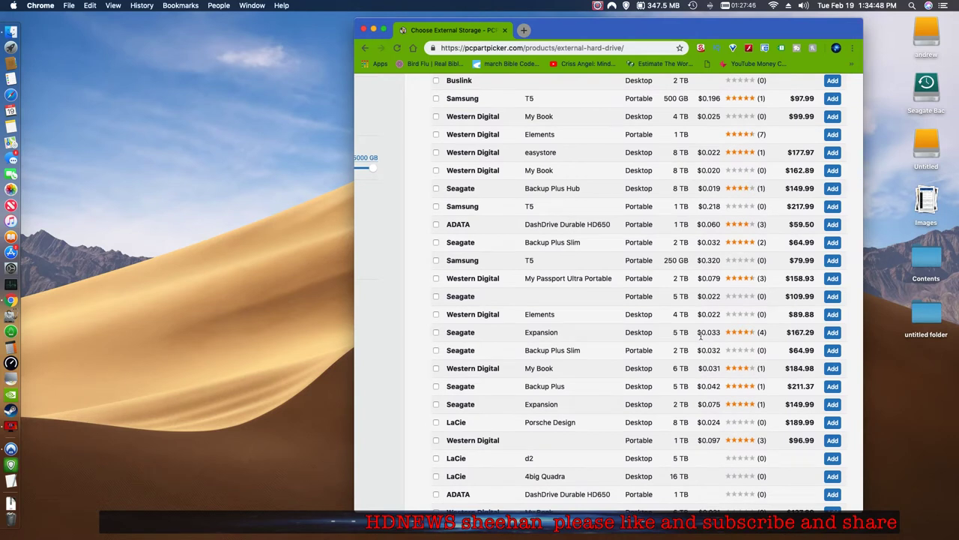
pyautogui.scroll(-2, 630, 349)
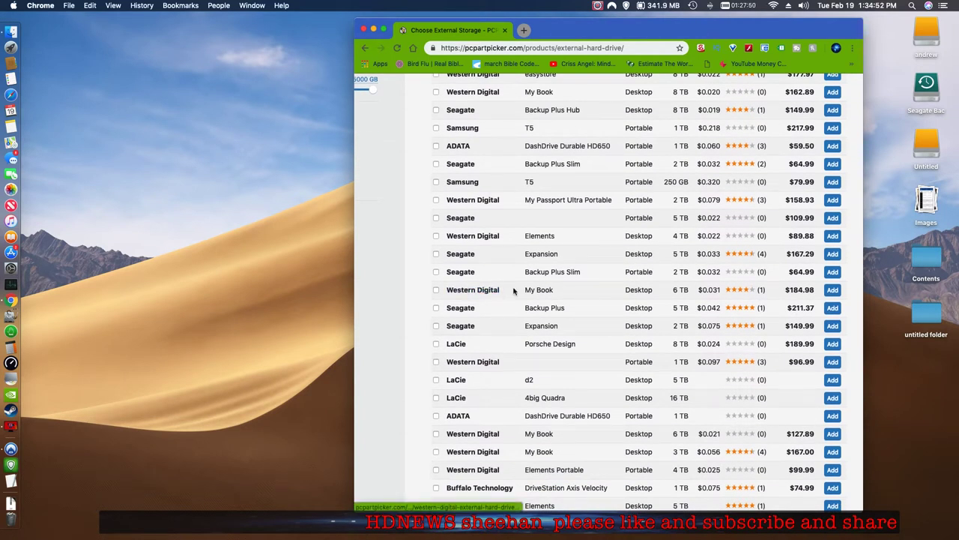
pyautogui.scroll(10, 510, 291)
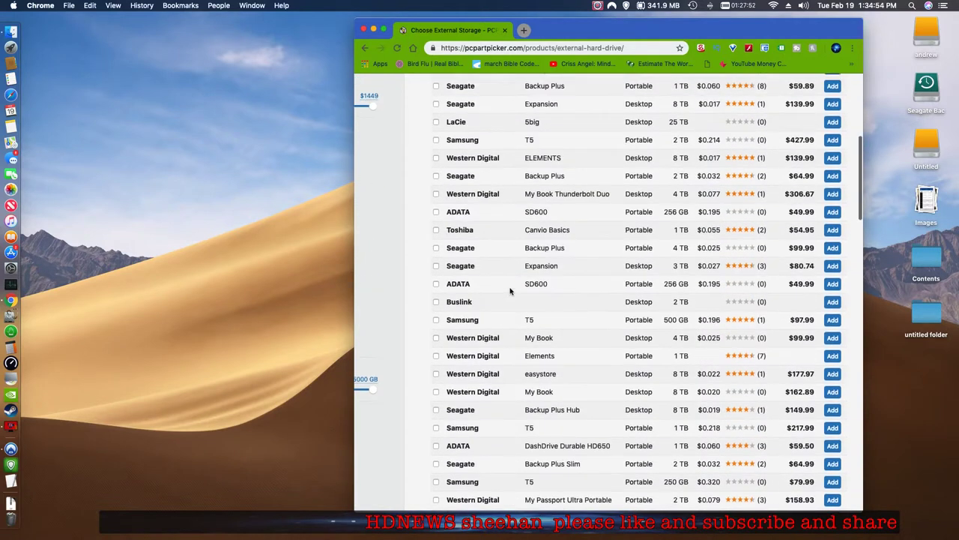
pyautogui.scroll(4, 510, 291)
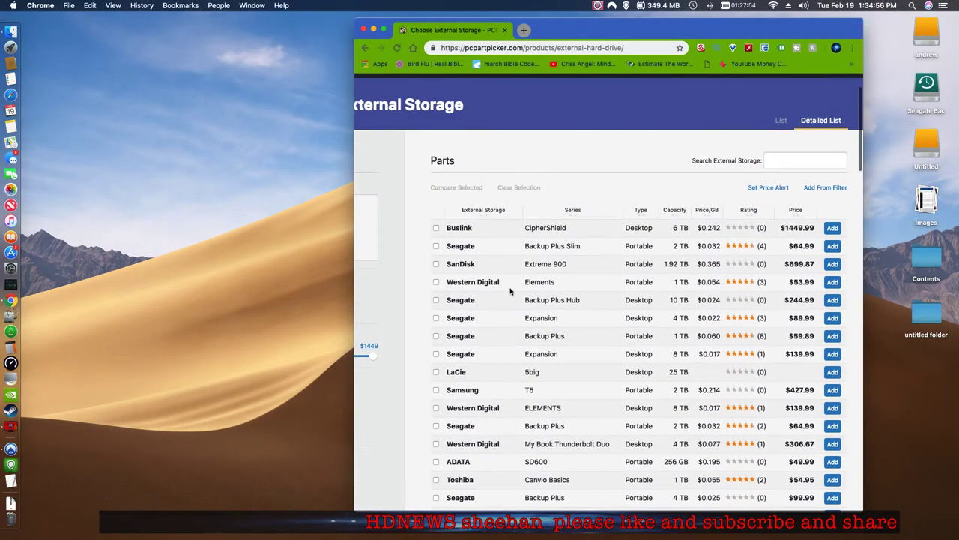
pyautogui.scroll(-20, 510, 291)
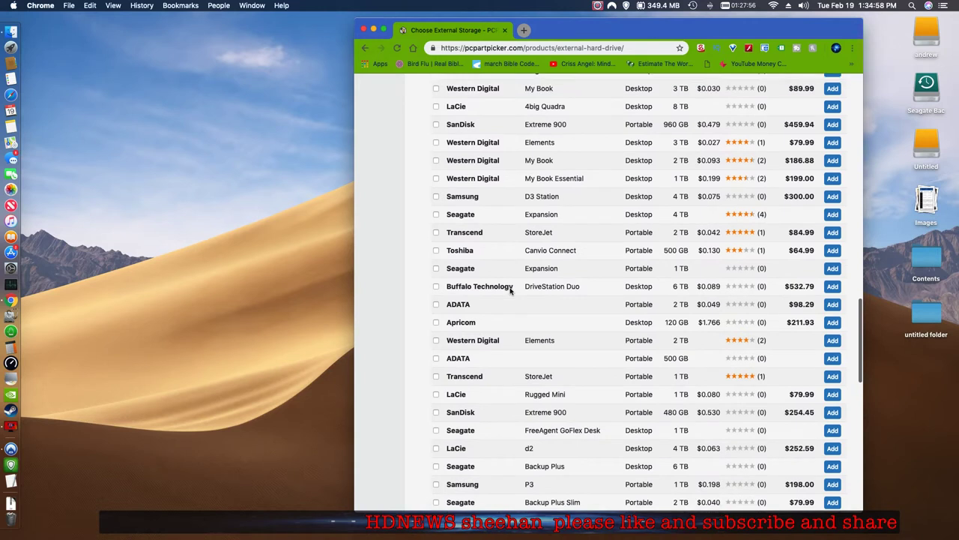
pyautogui.scroll(3, 509, 291)
pyautogui.scroll(-6, 492, 251)
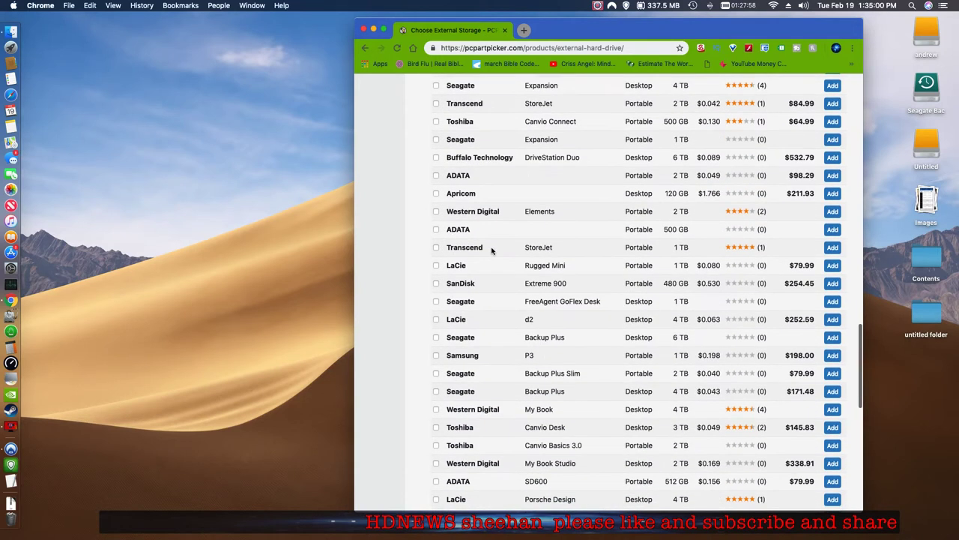
pyautogui.scroll(-10, 492, 251)
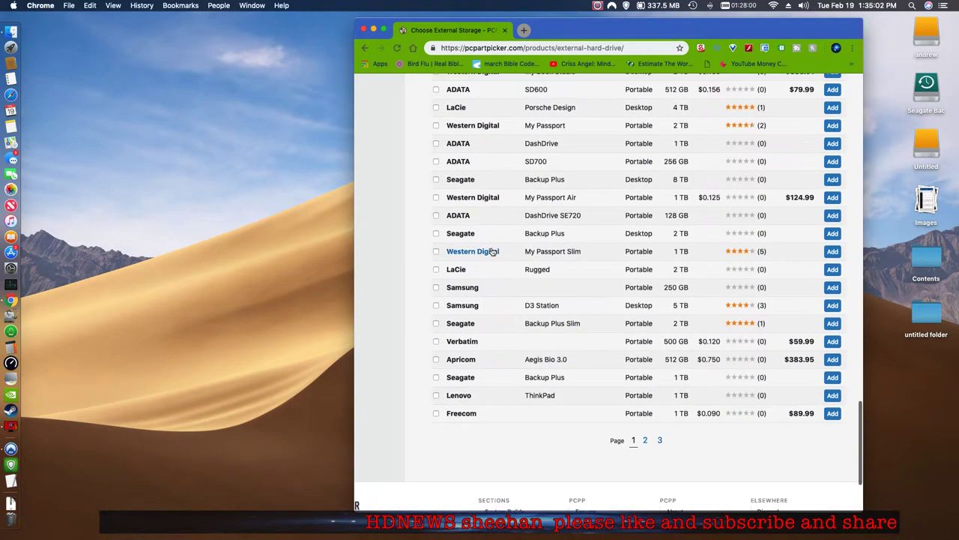
pyautogui.scroll(15, 492, 251)
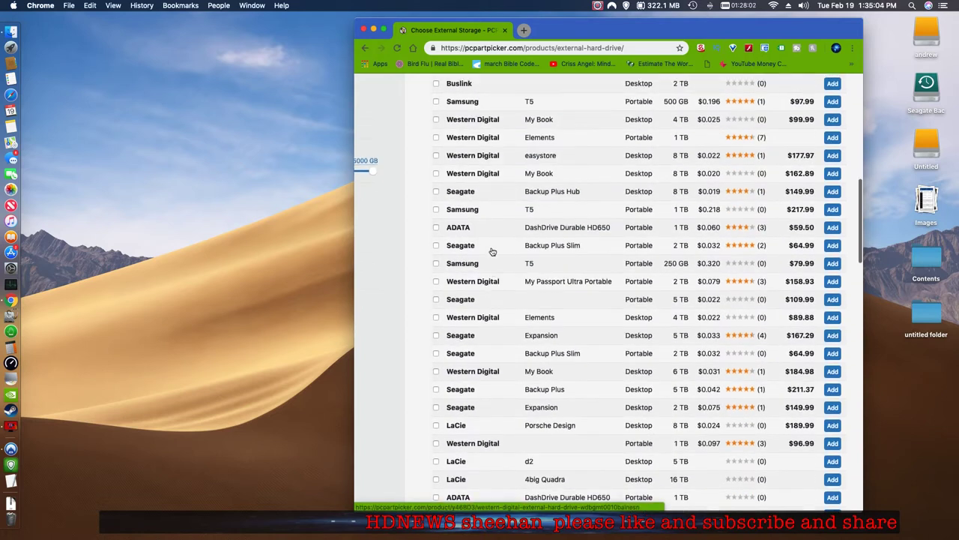
pyautogui.scroll(15, 492, 251)
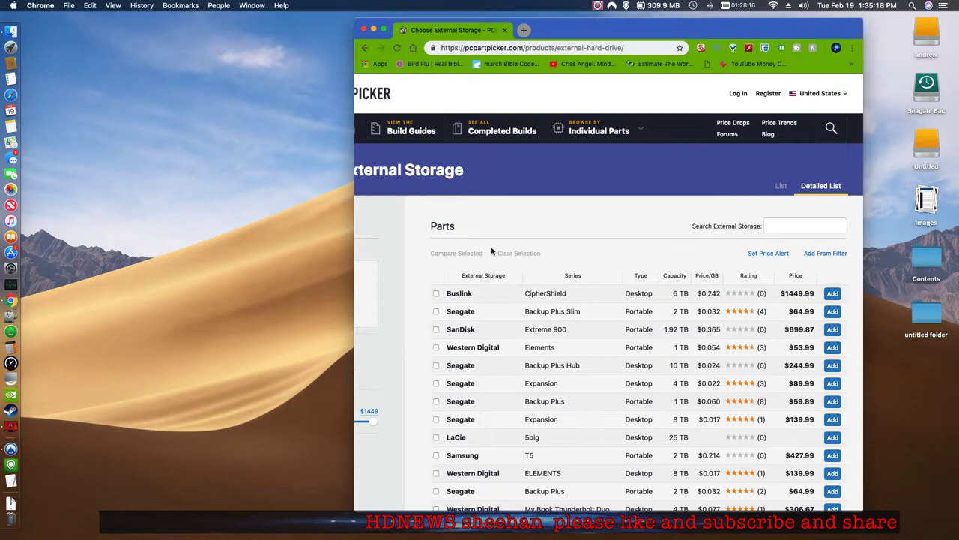
pyautogui.scroll(-3, 491, 252)
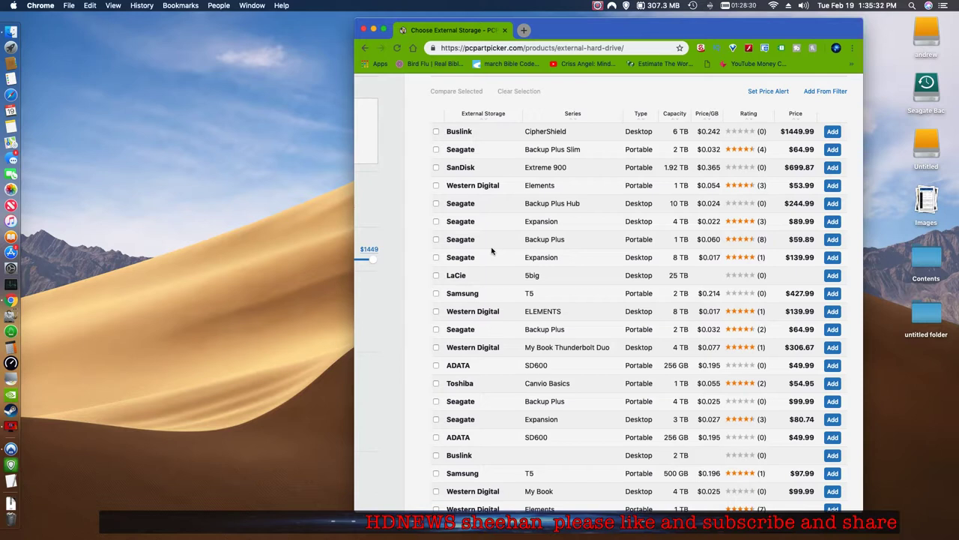
# Step: Reload, return to the system build, and scroll the part list to confirm no compatibility issues
pyautogui.press('super+r')
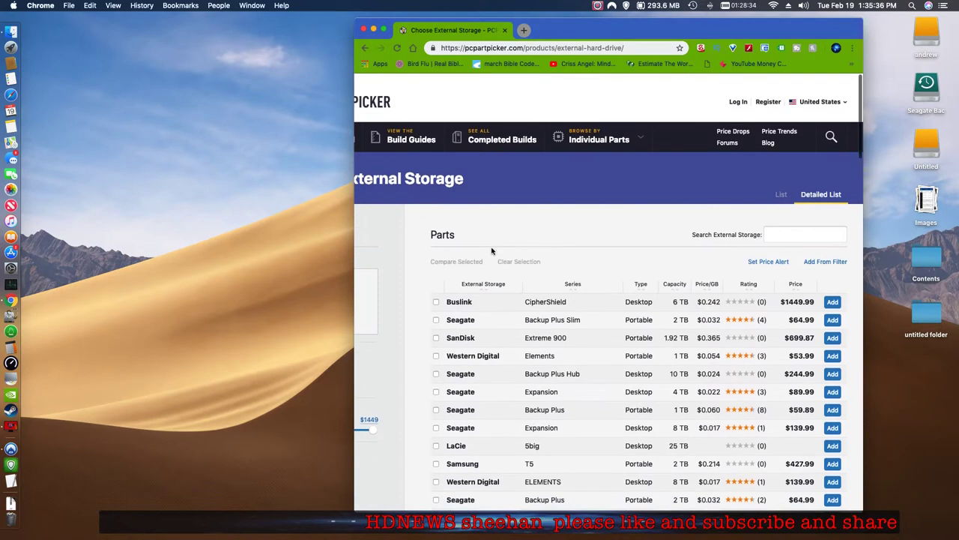
pyautogui.click(424, 132)
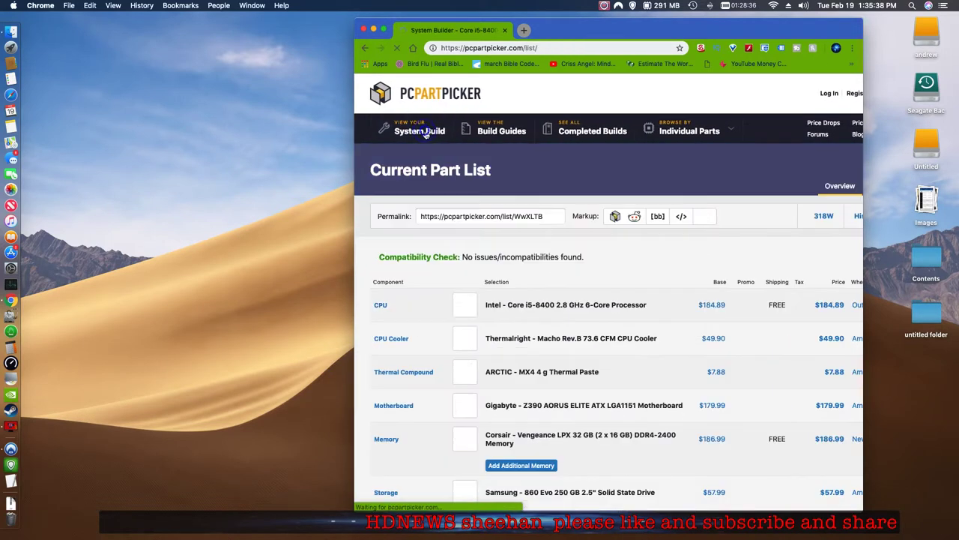
pyautogui.scroll(-2, 609, 425)
pyautogui.scroll(-2, 609, 425)
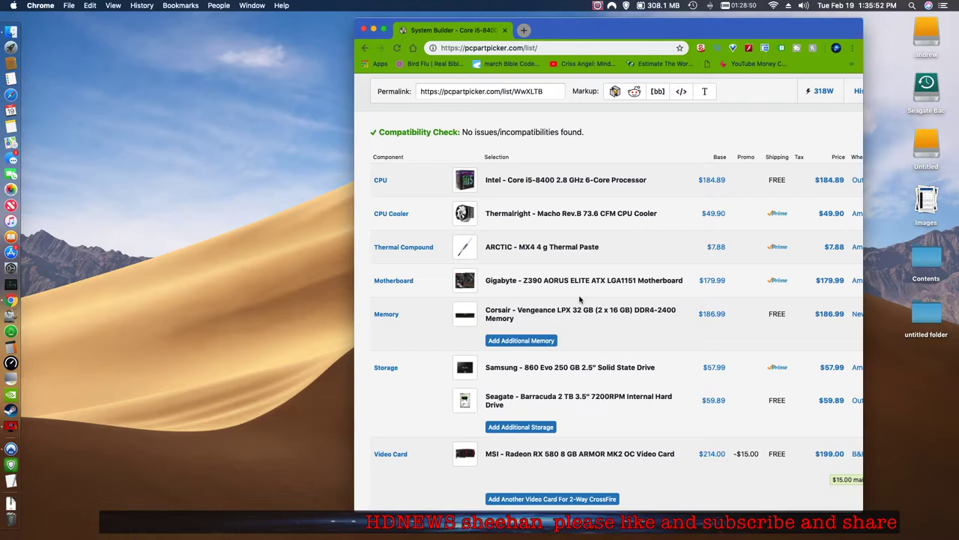
pyautogui.scroll(-5, 580, 300)
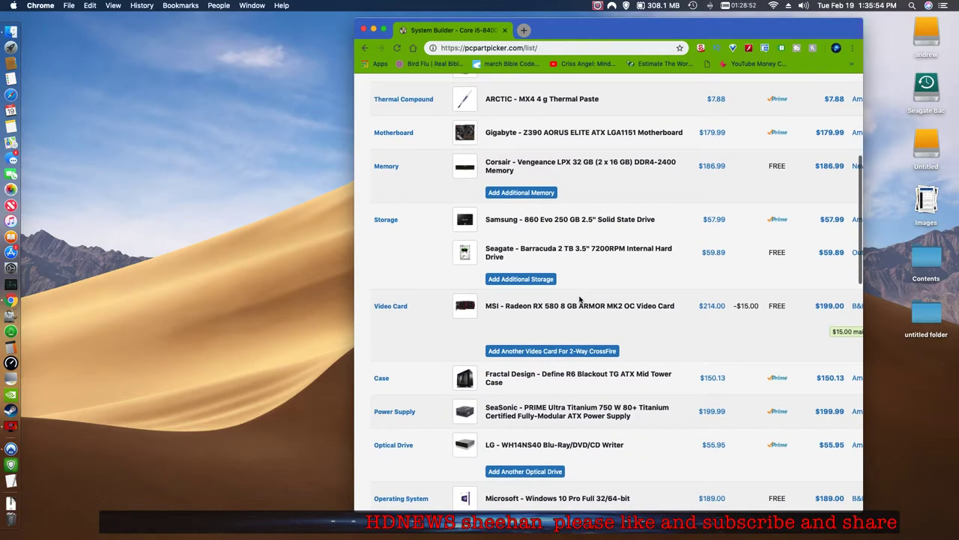
pyautogui.scroll(-4, 579, 300)
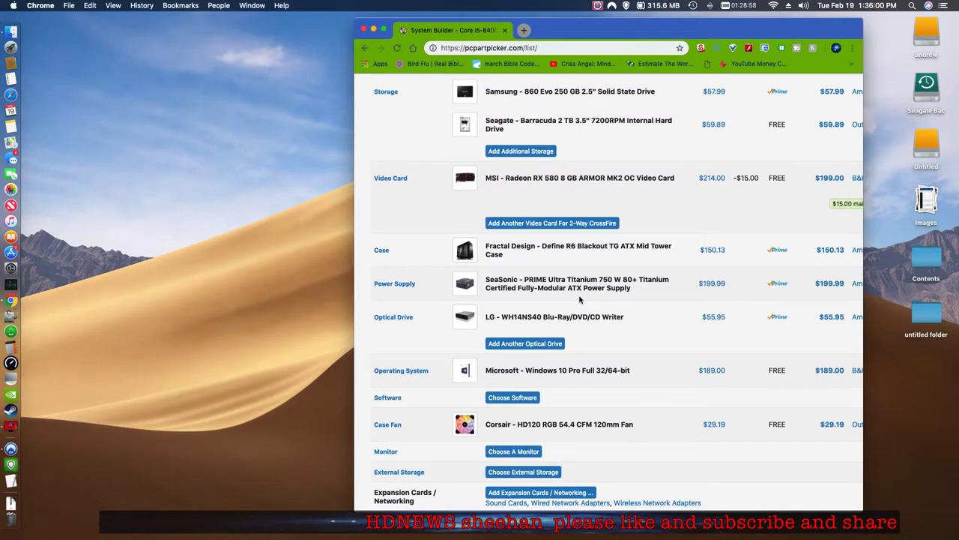
pyautogui.scroll(-1, 580, 300)
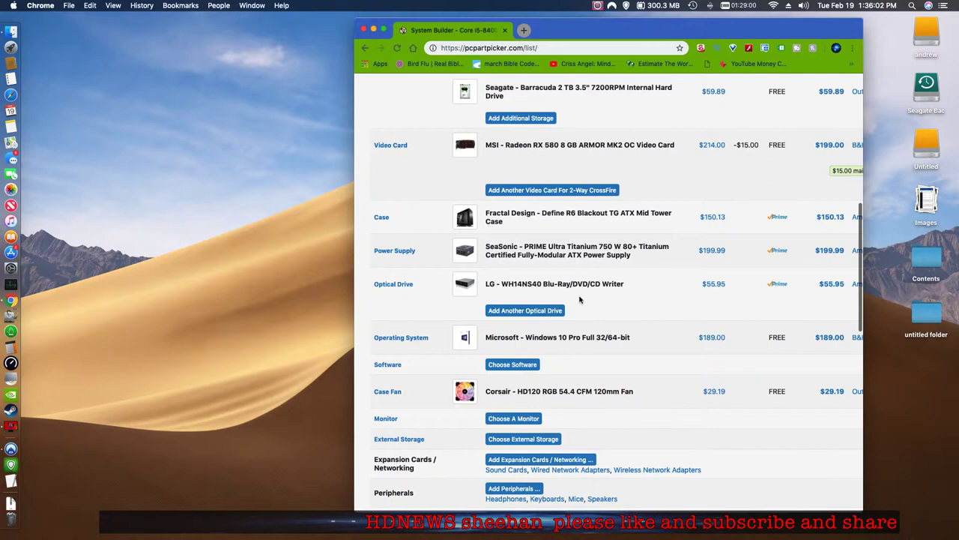
pyautogui.scroll(-2, 562, 420)
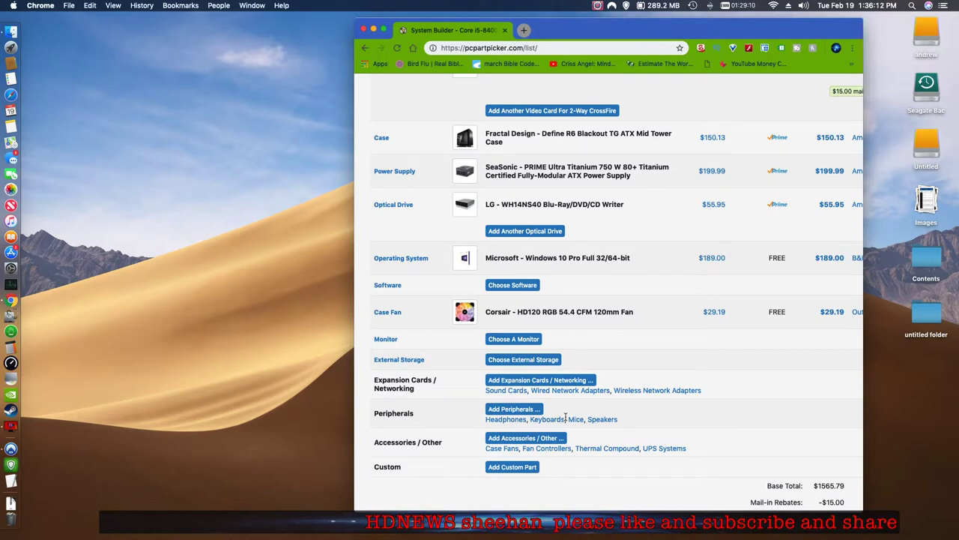
pyautogui.scroll(15, 577, 390)
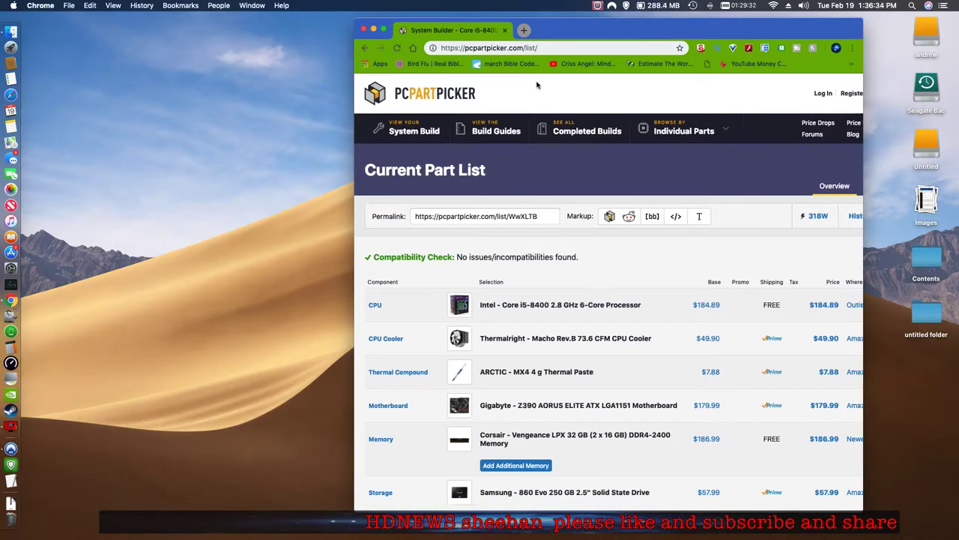
# Step: Reveal the Where/Buy columns and maximise the browser window to full screen
pyautogui.hscroll(3, 607, 89)
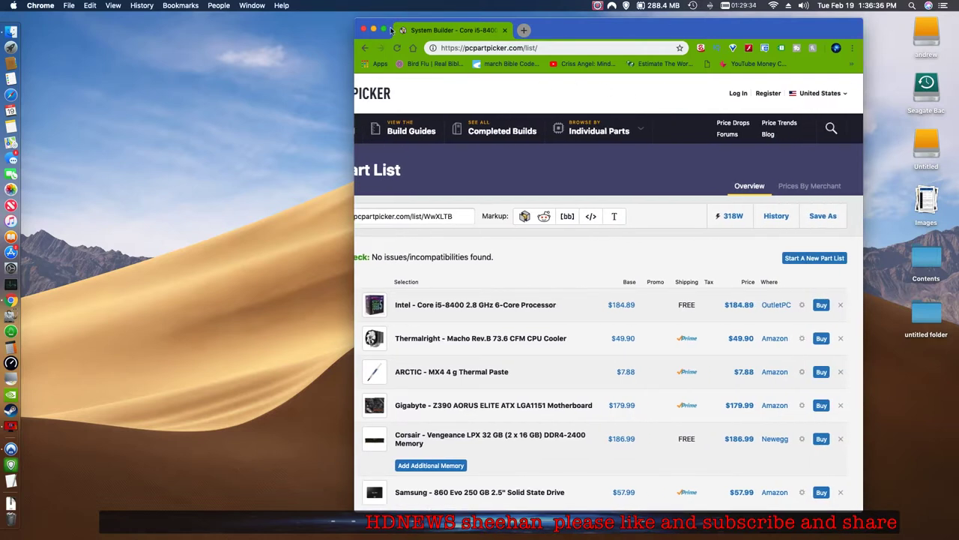
pyautogui.click(384, 29)
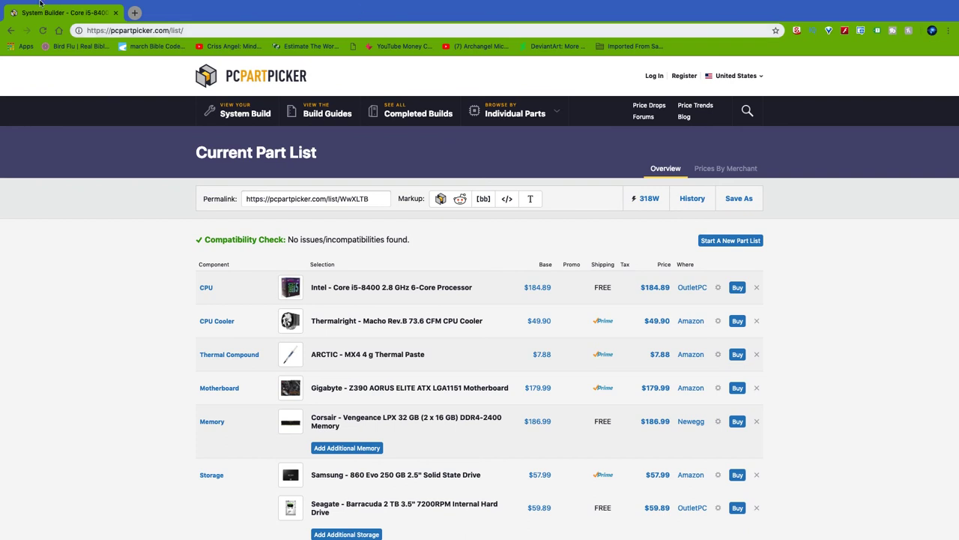
pyautogui.moveTo(675, 3)
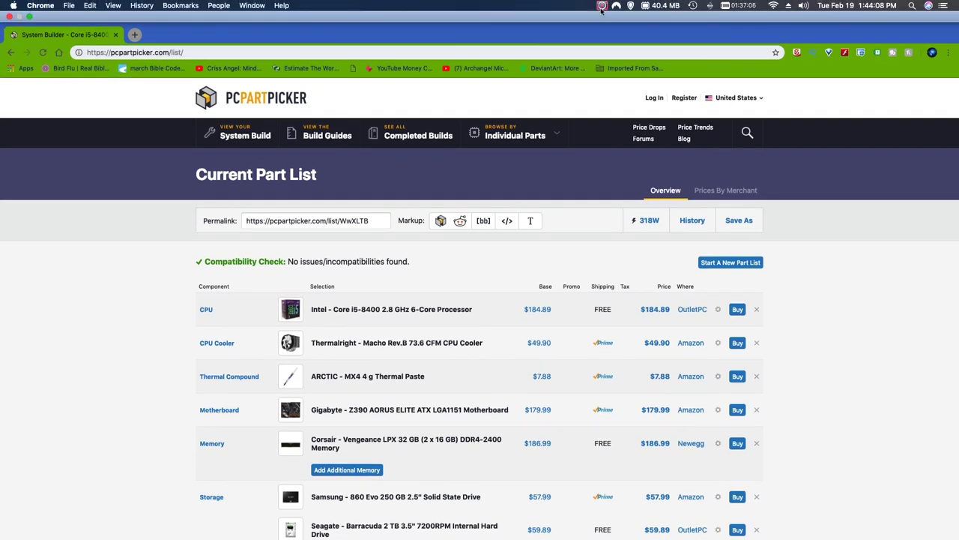